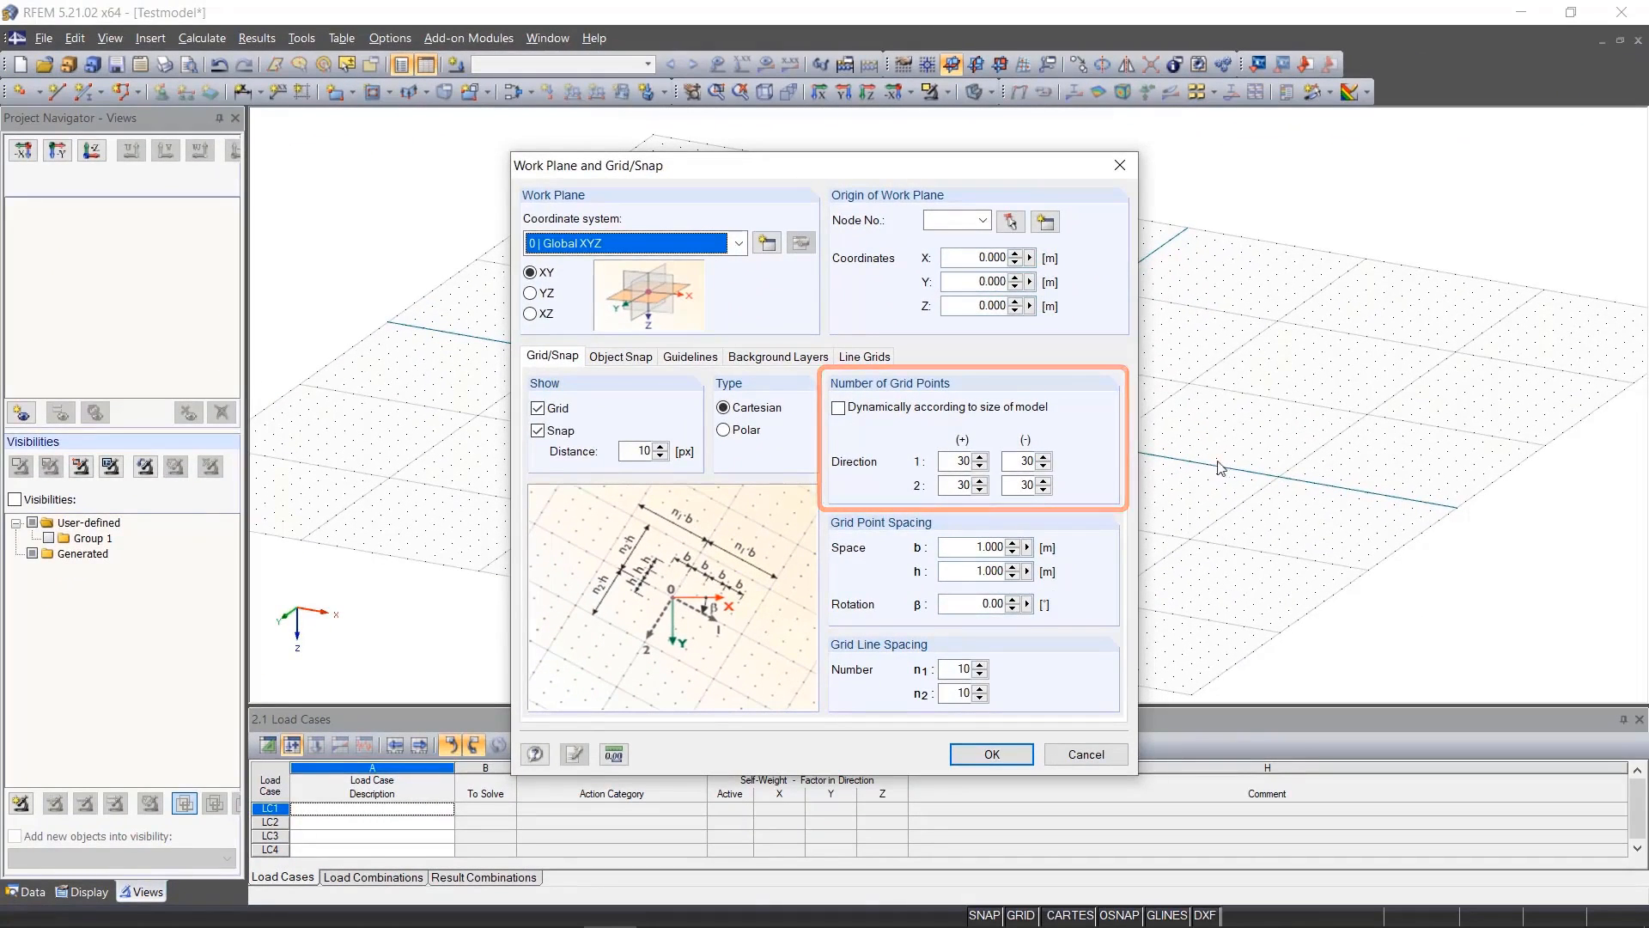
Set the number of grid points to 60 in the positive and negative sense of both directions
{"action": "double_click", "coordinate": [956, 462]}
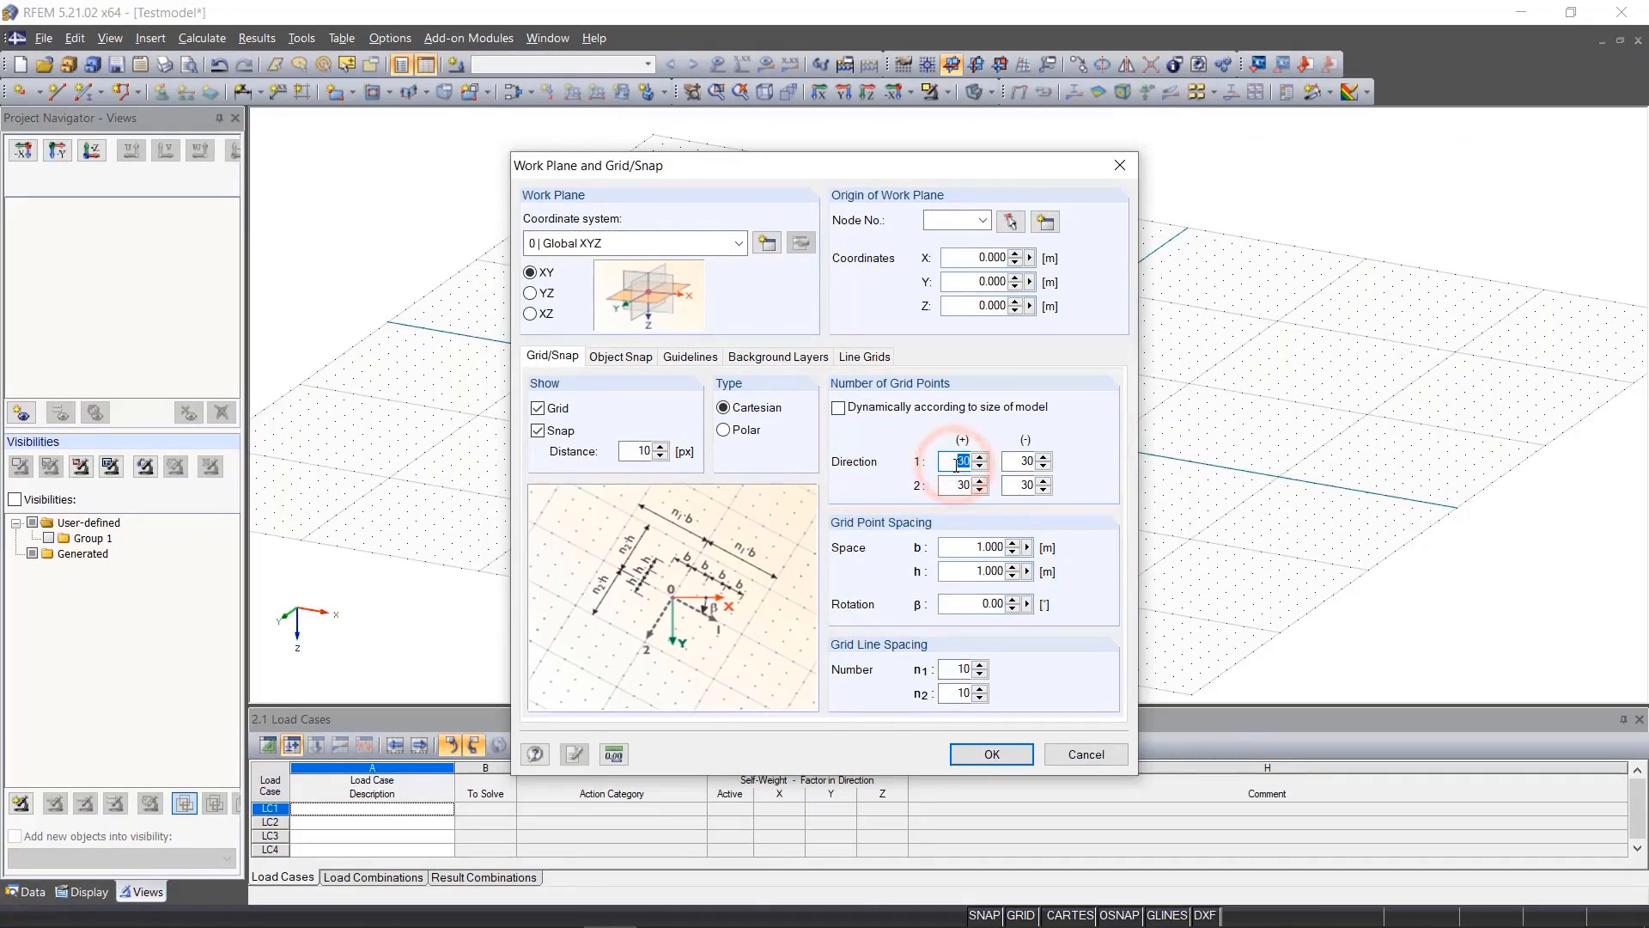
{"action": "type", "text": "60"}
{"action": "key", "text": "Tab"}
{"action": "type", "text": "60"}
{"action": "key", "text": "Tab"}
{"action": "type", "text": "60"}
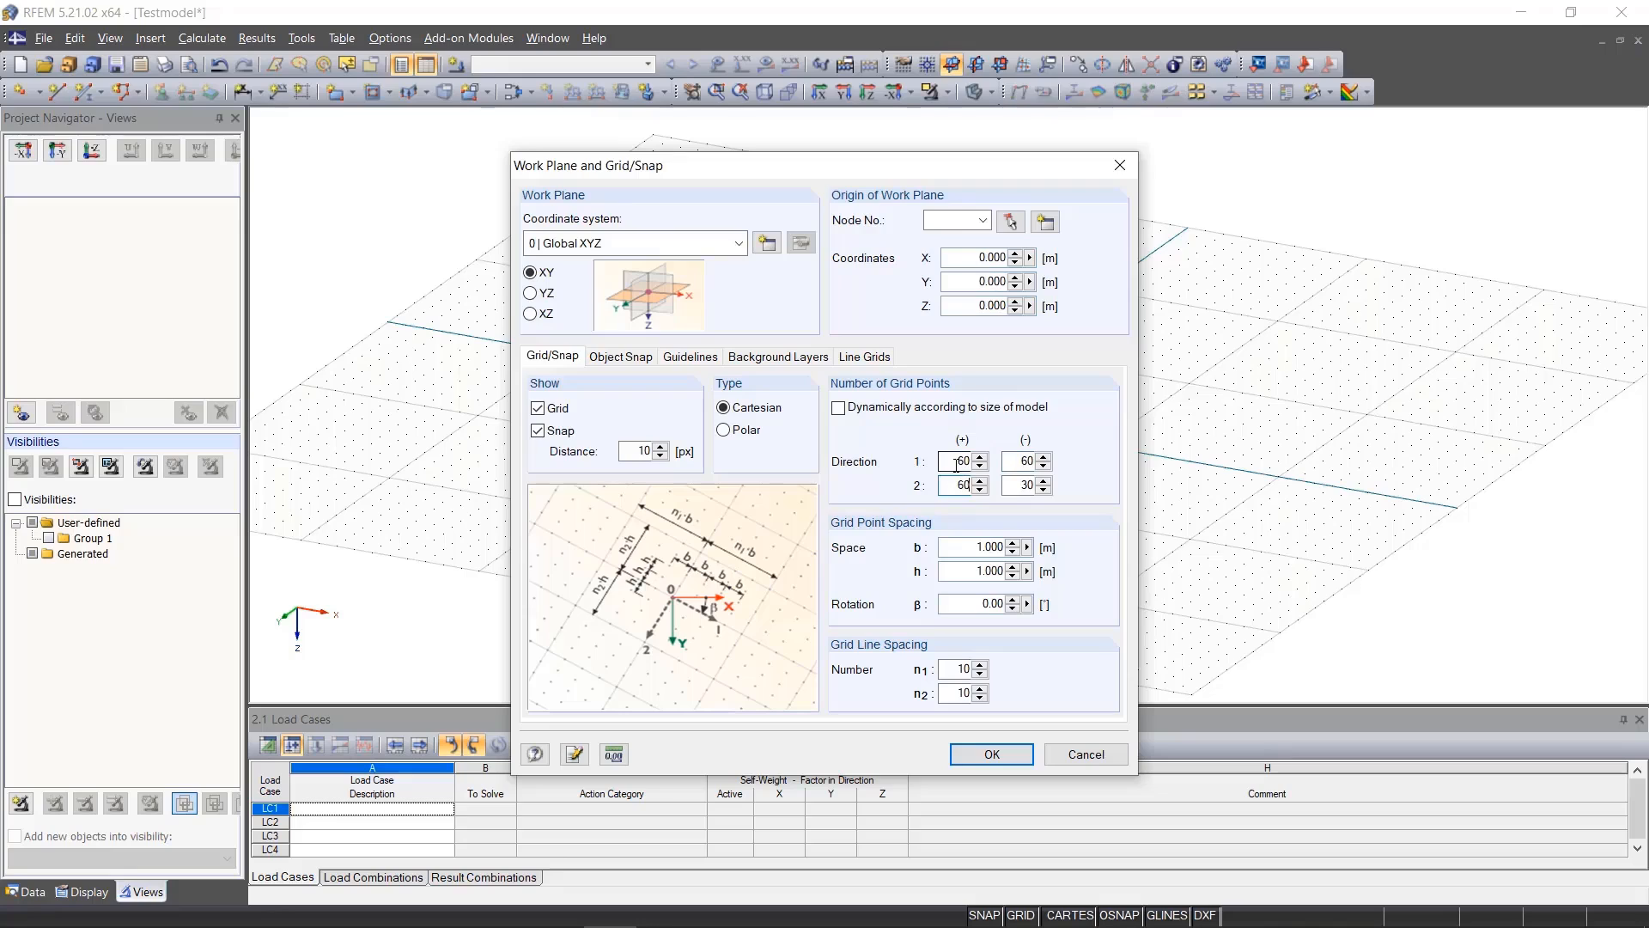
{"action": "key", "text": "Tab"}
{"action": "type", "text": "60"}
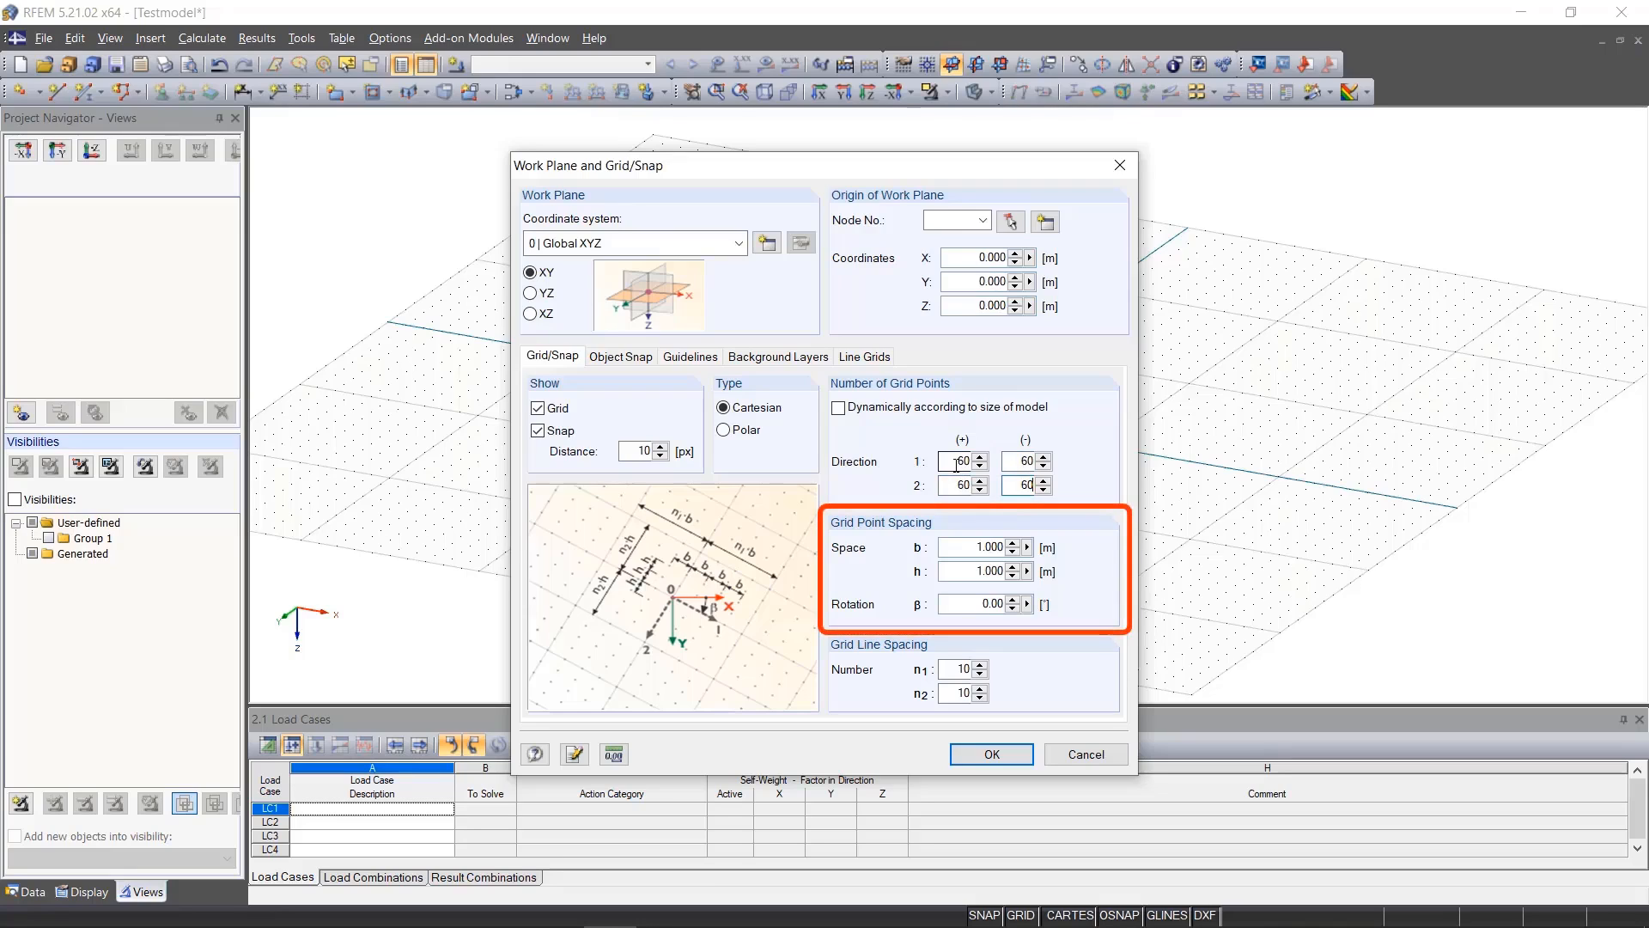
Set the grid point spacing to 0.5 m for both b and h
{"action": "key", "text": "Tab"}
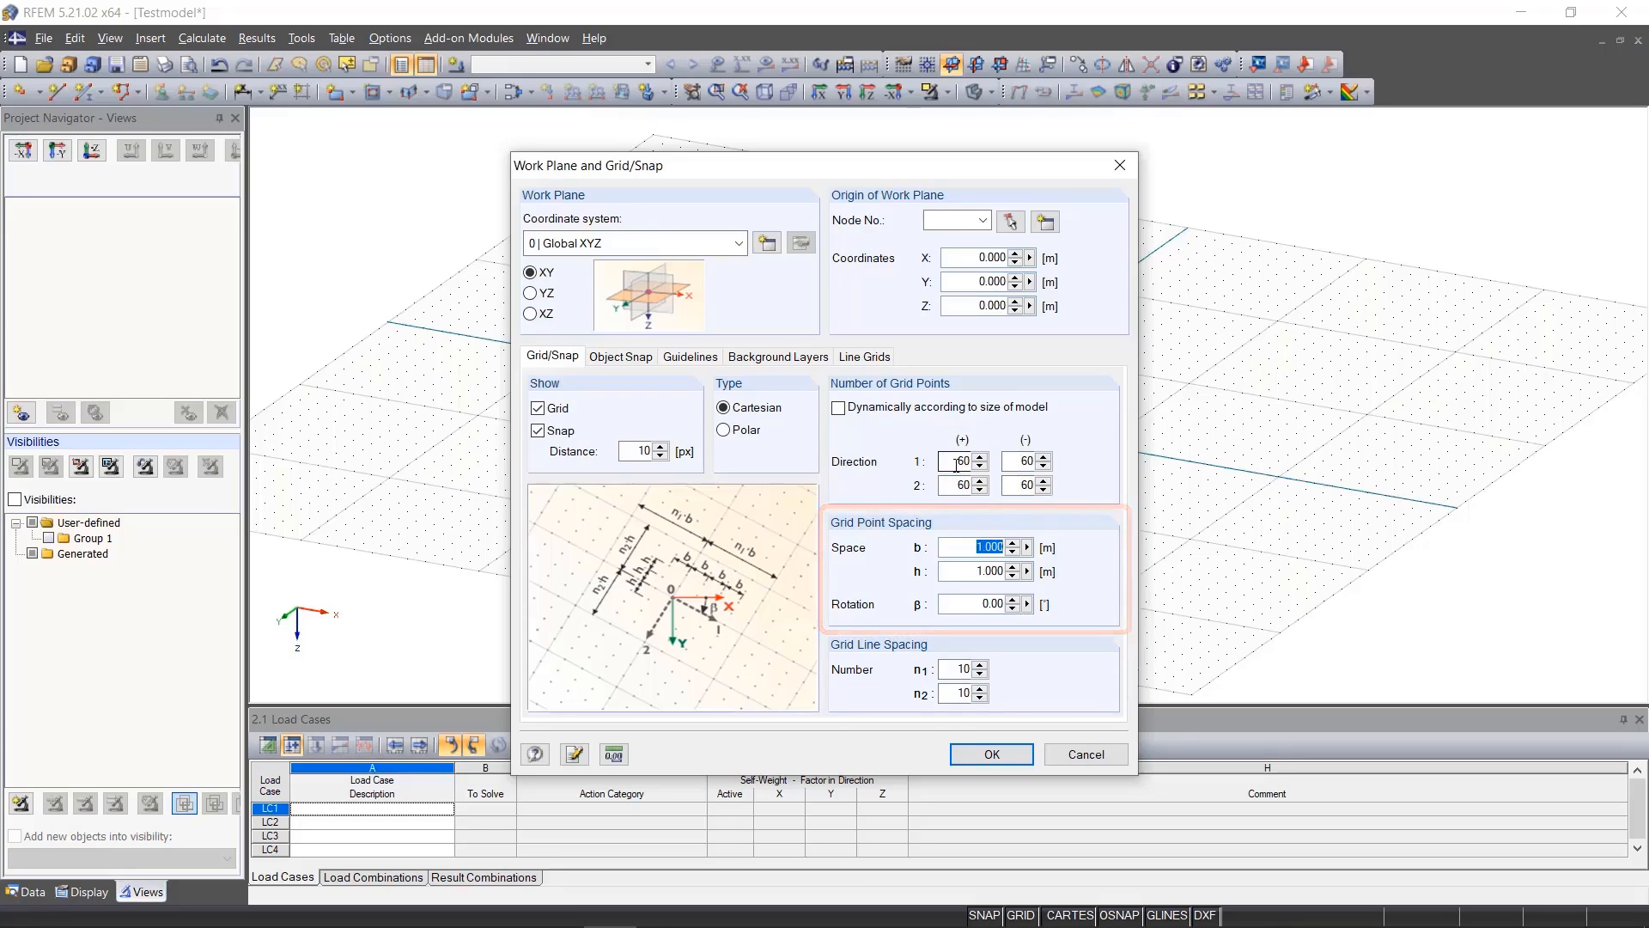
{"action": "type", "text": "0,5"}
{"action": "key", "text": "Tab"}
{"action": "type", "text": "0,5"}
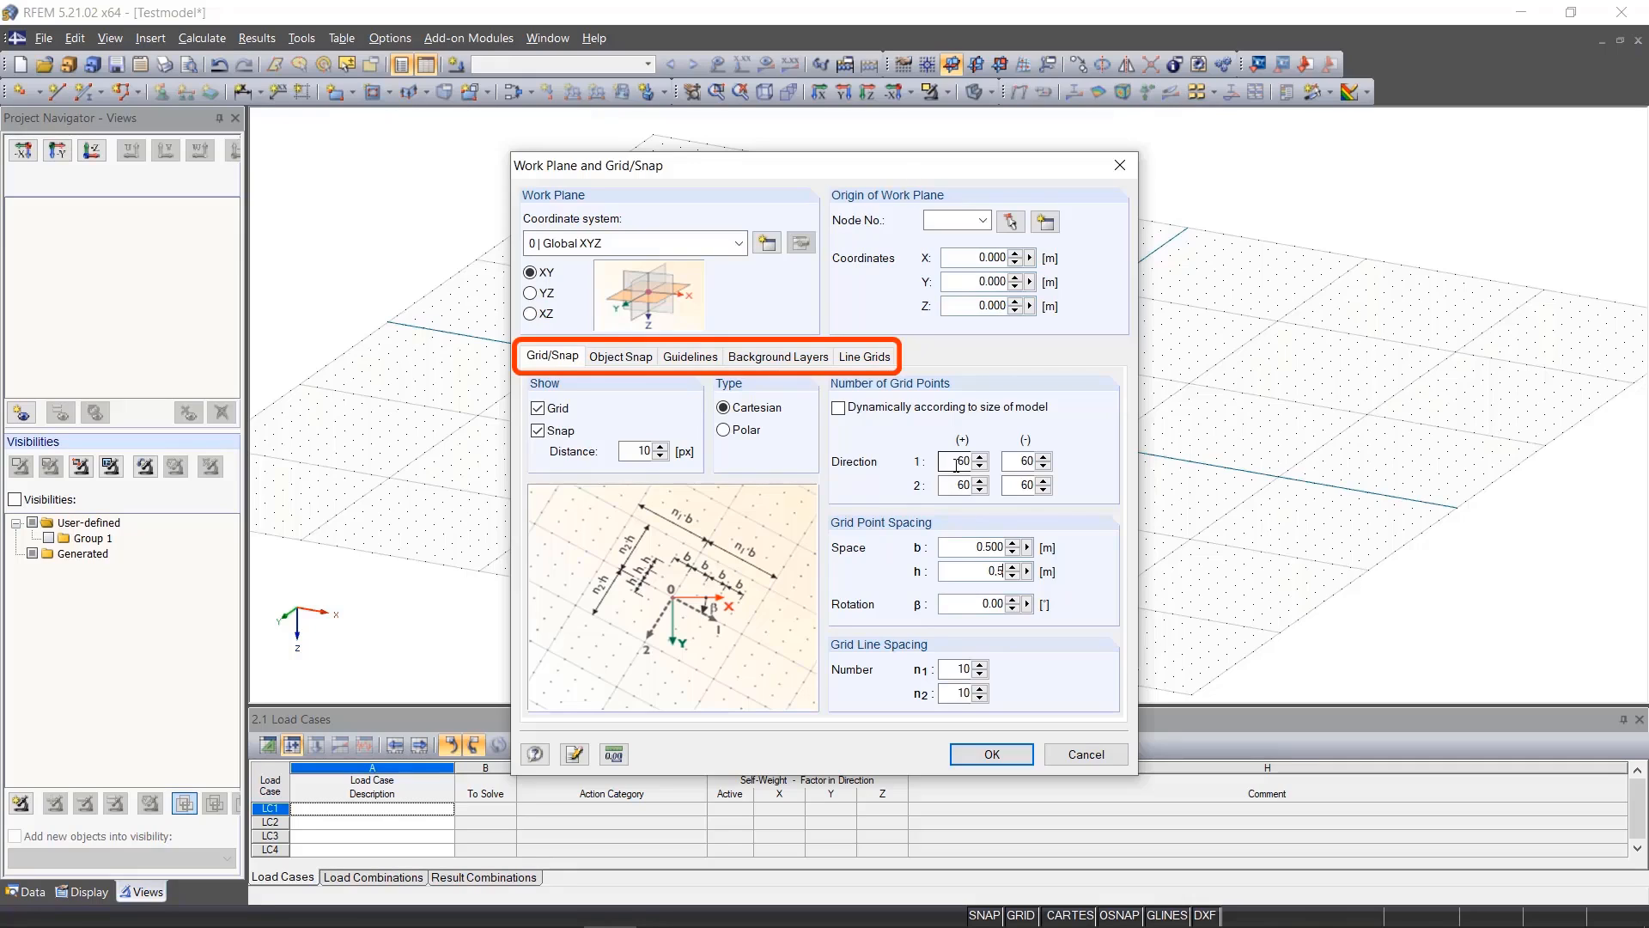
Review the object snap, guideline, background layer and line grid settings, then accept the work plane and grid settings
{"action": "left_click", "coordinate": [613, 356]}
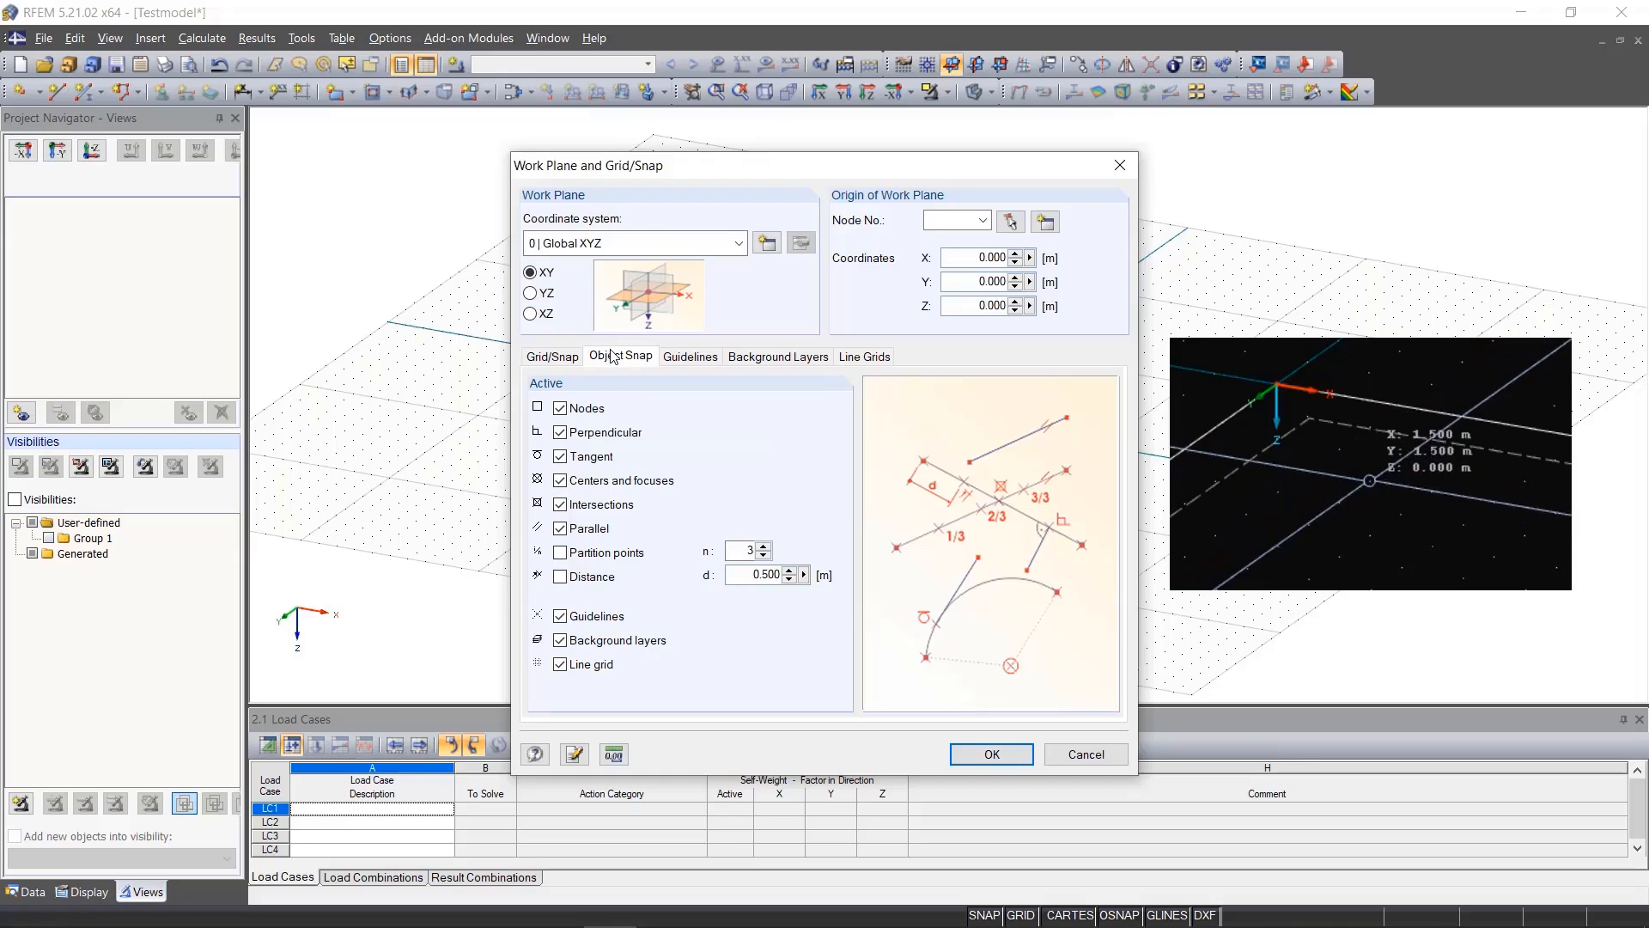
{"action": "left_click", "coordinate": [690, 357]}
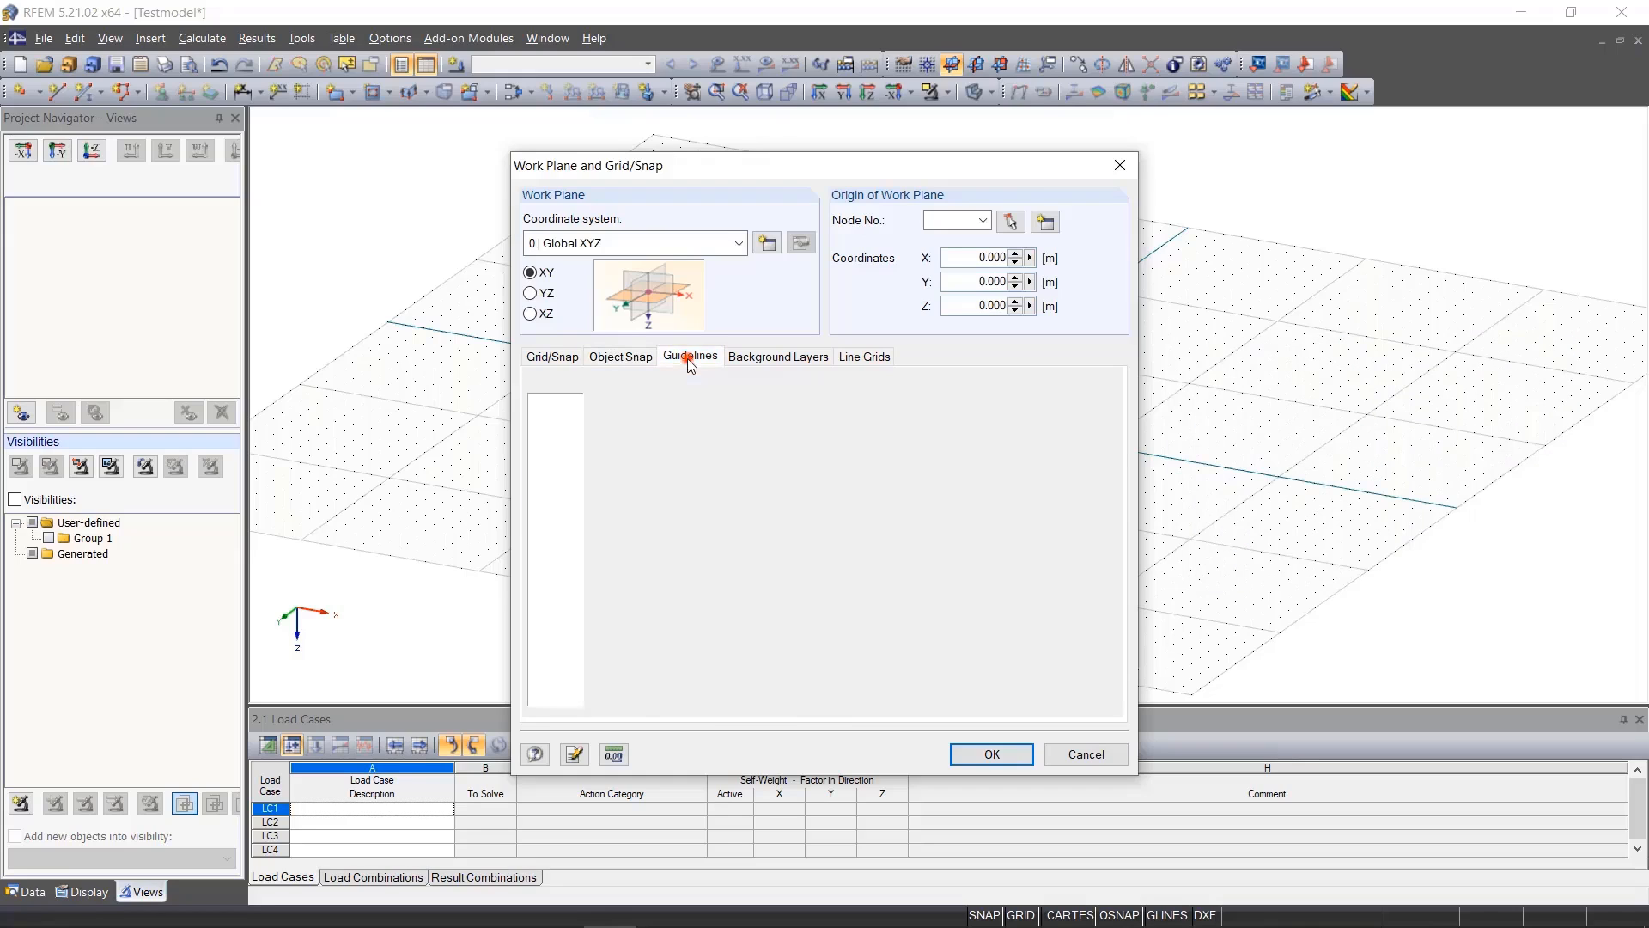
{"action": "left_click", "coordinate": [760, 359]}
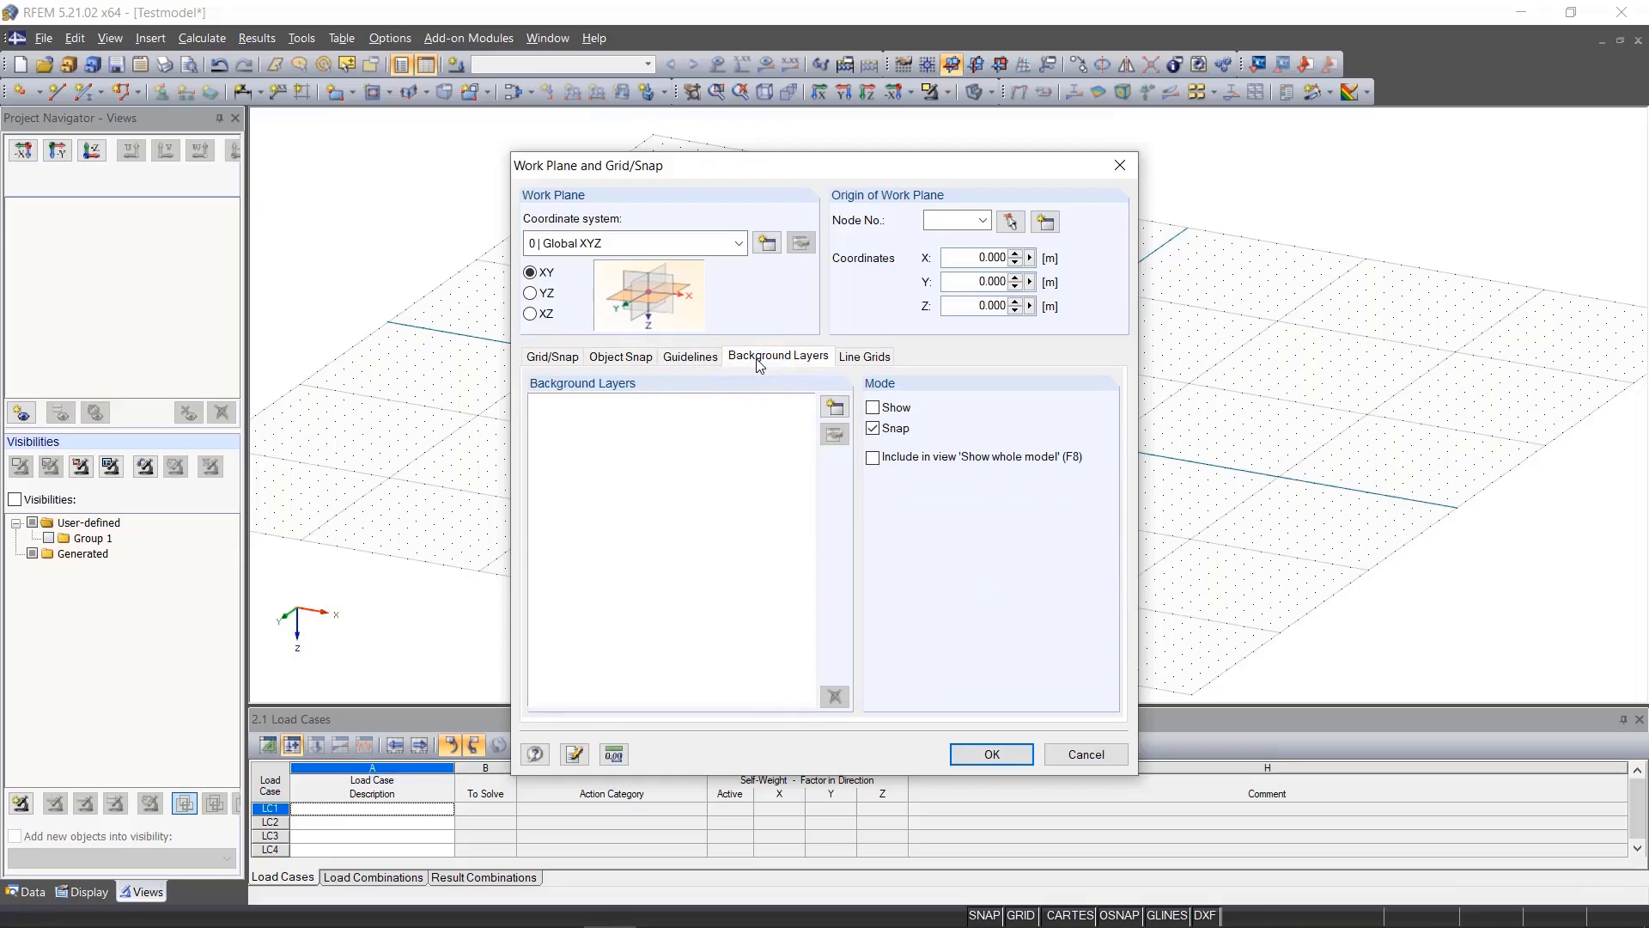
{"action": "left_click", "coordinate": [862, 359]}
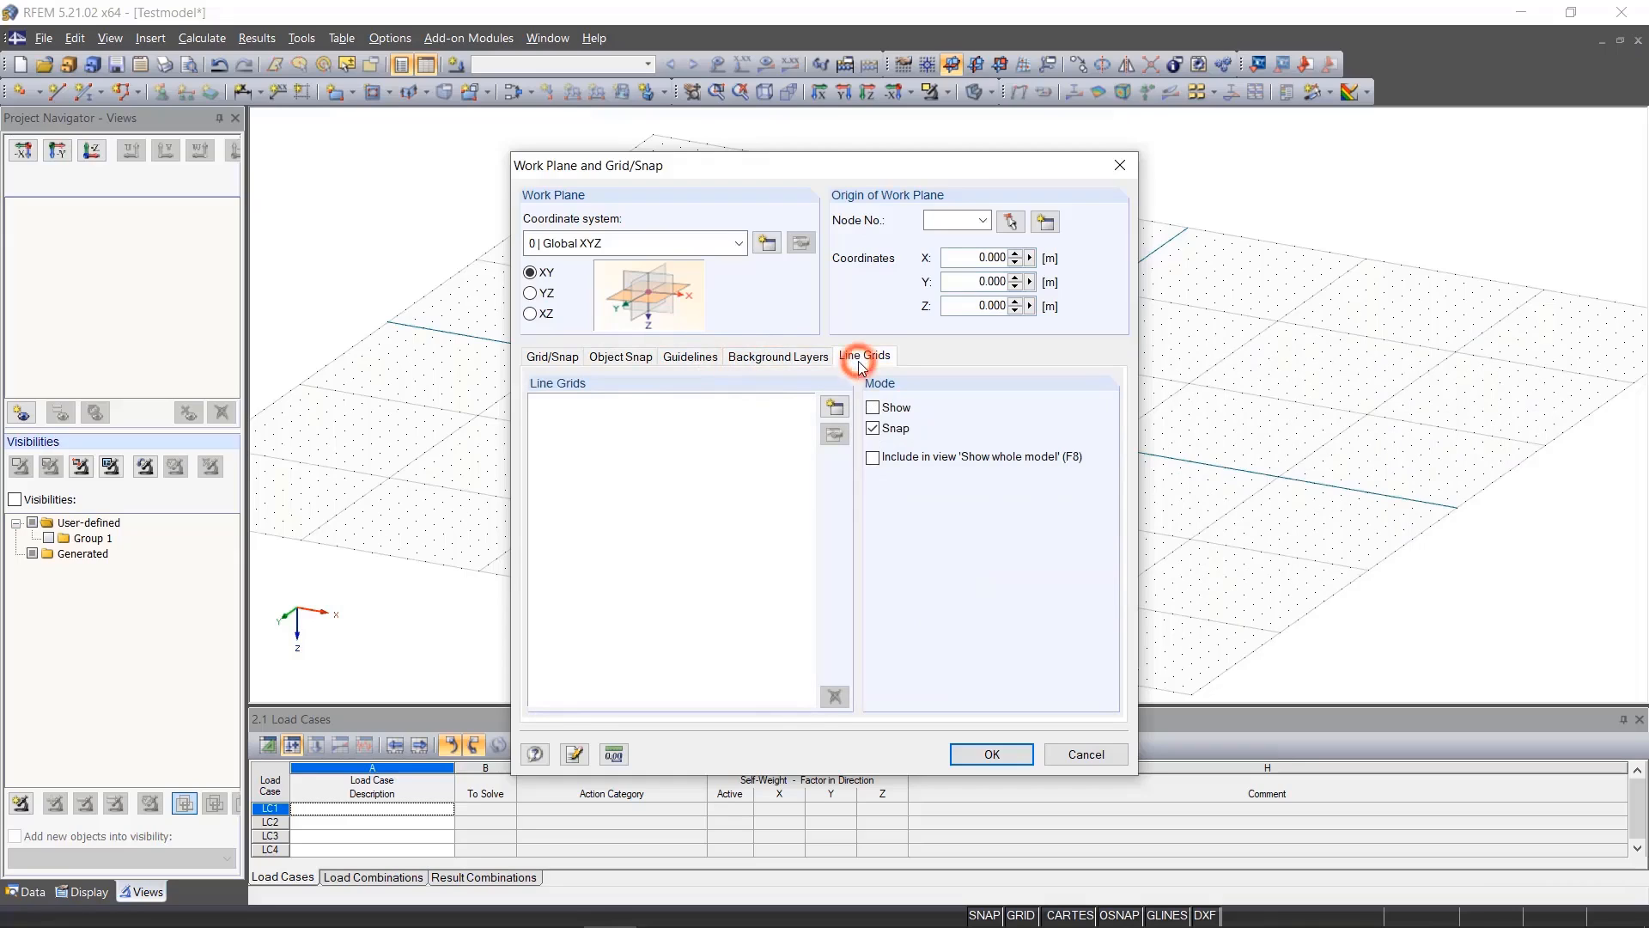
{"action": "left_click", "coordinate": [835, 408]}
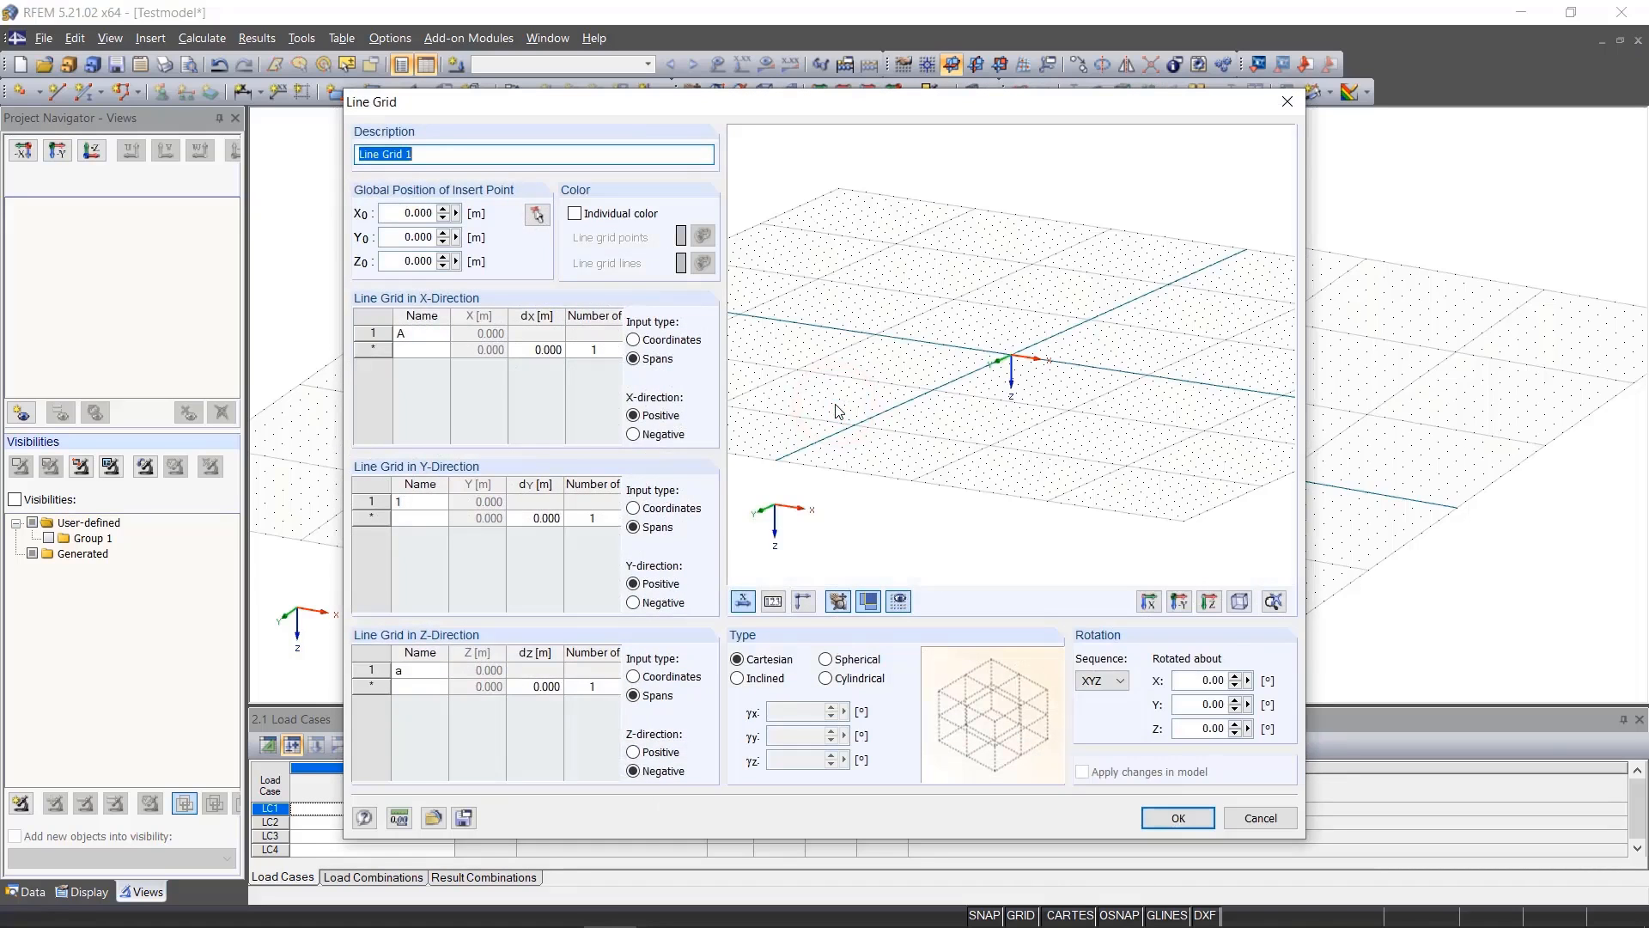
{"action": "left_click", "coordinate": [1291, 823]}
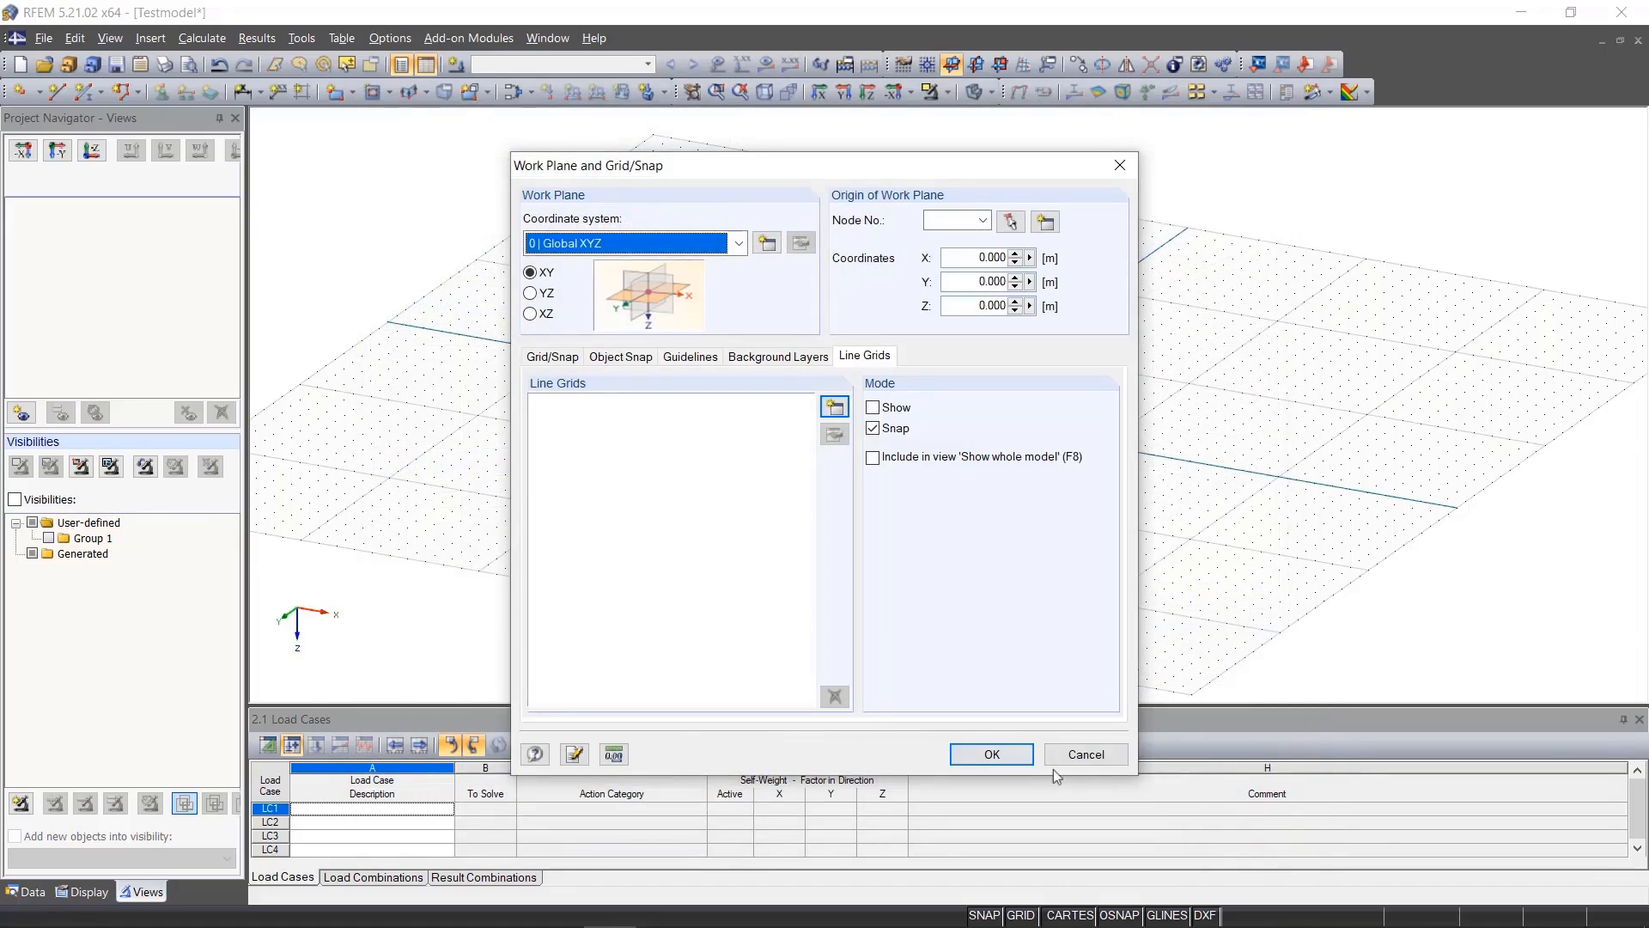
{"action": "left_click", "coordinate": [1005, 755]}
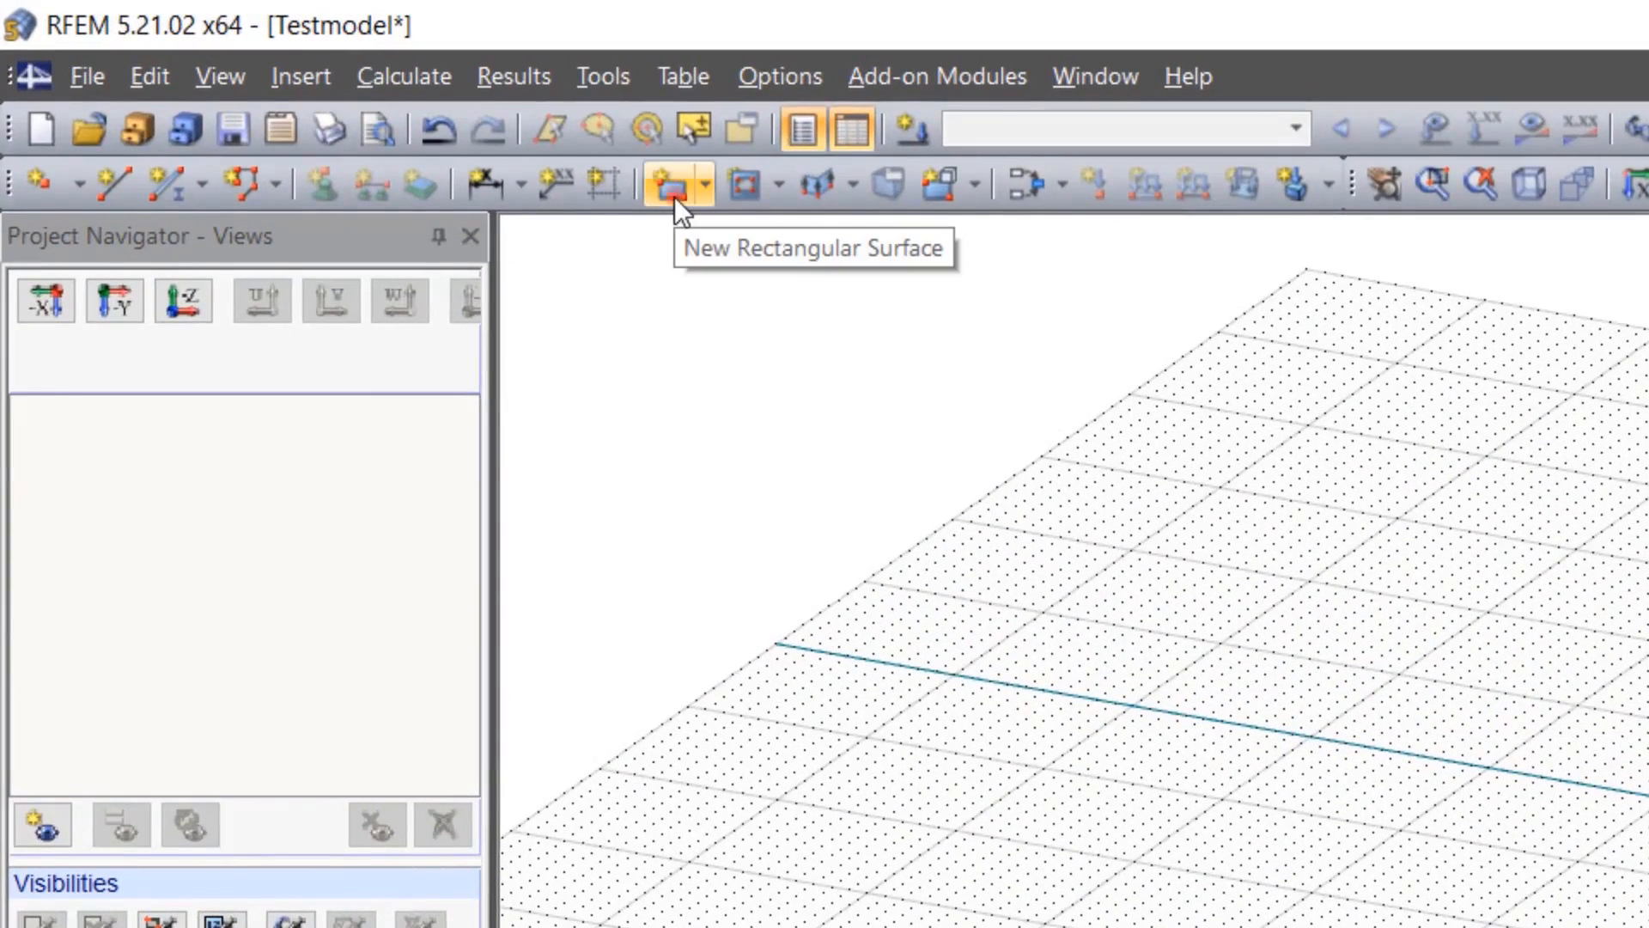
Start a new rectangular surface and examine the material library, the new-material form and the properties of Concrete C30/37 without changing them
{"action": "left_click", "coordinate": [675, 196]}
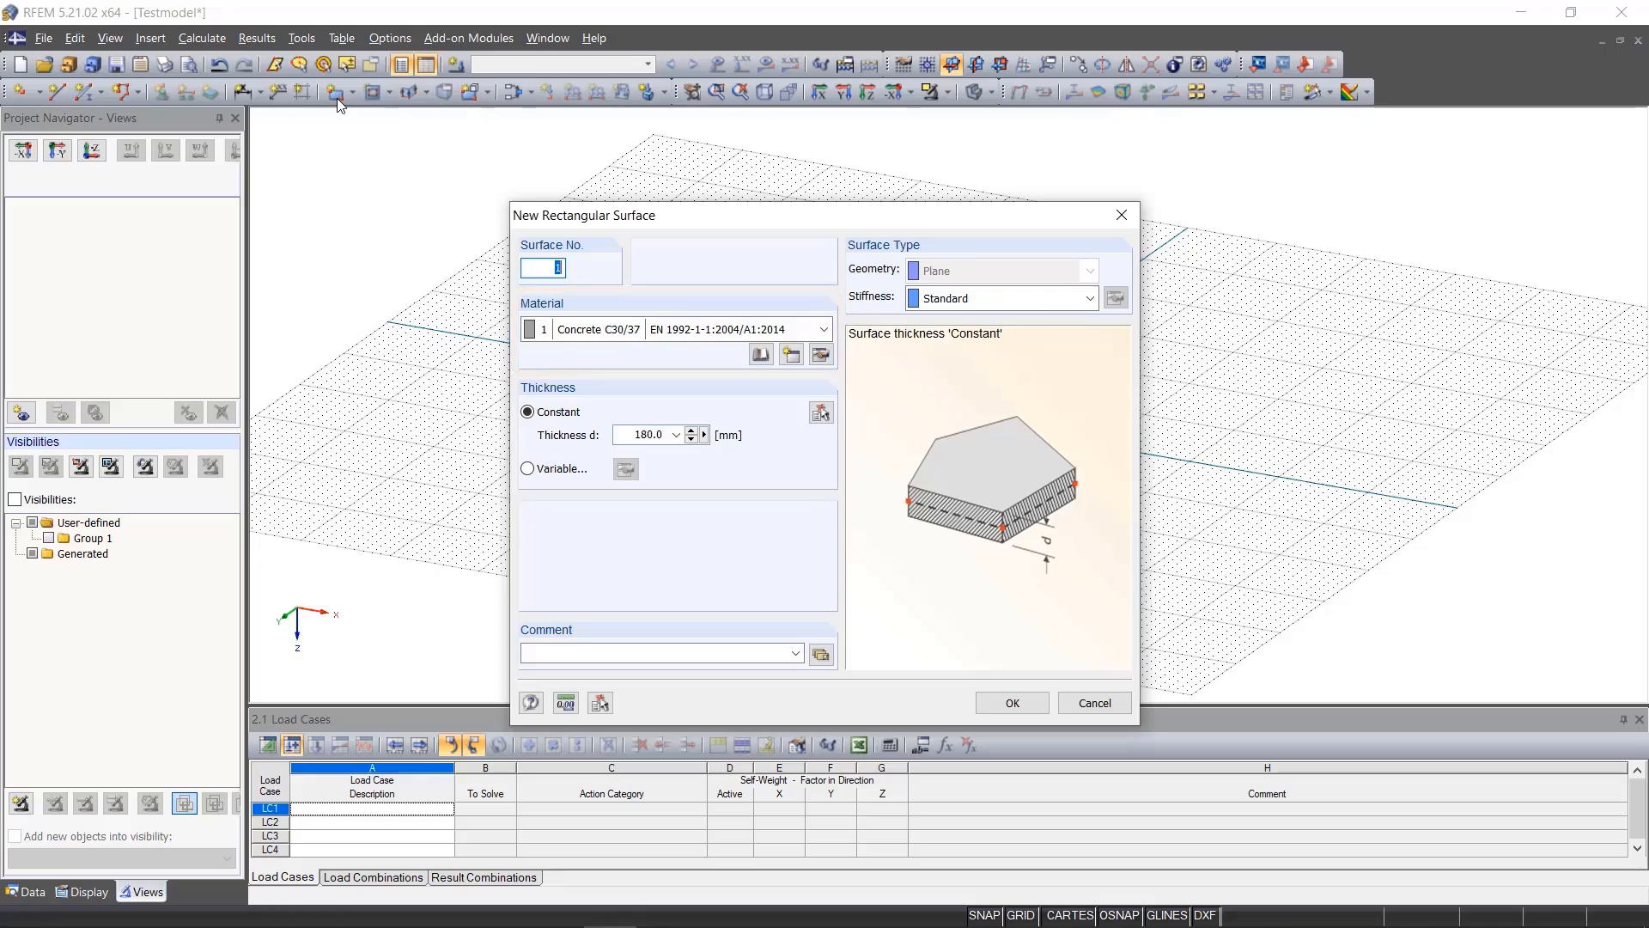
{"action": "left_click", "coordinate": [764, 354]}
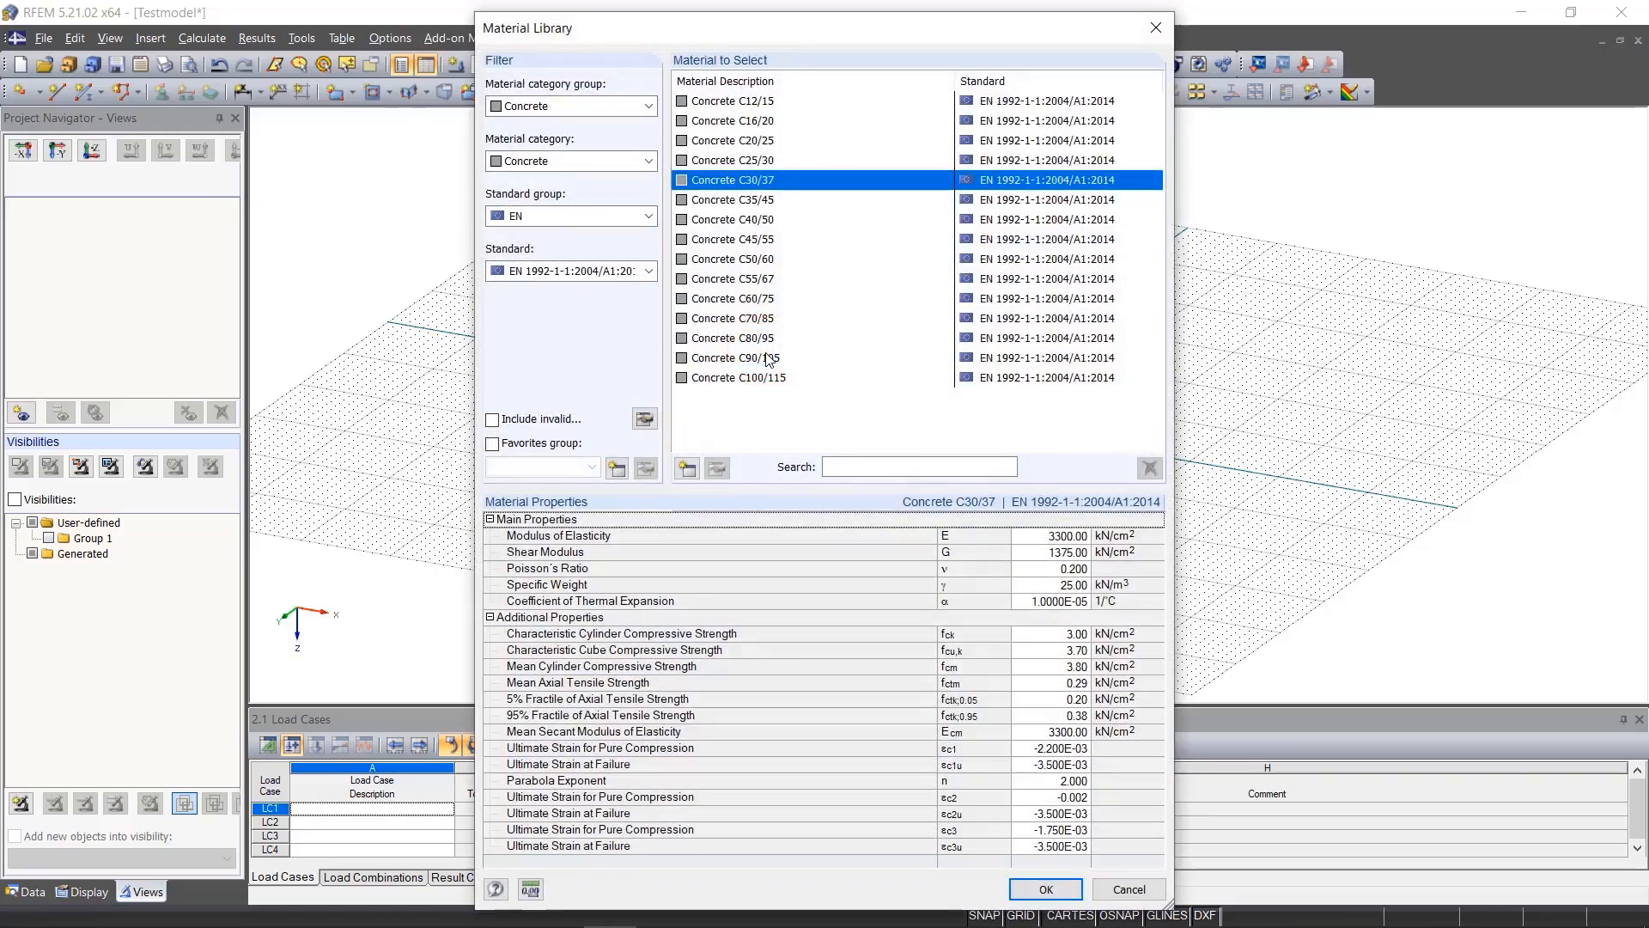
{"action": "left_click", "coordinate": [1156, 27]}
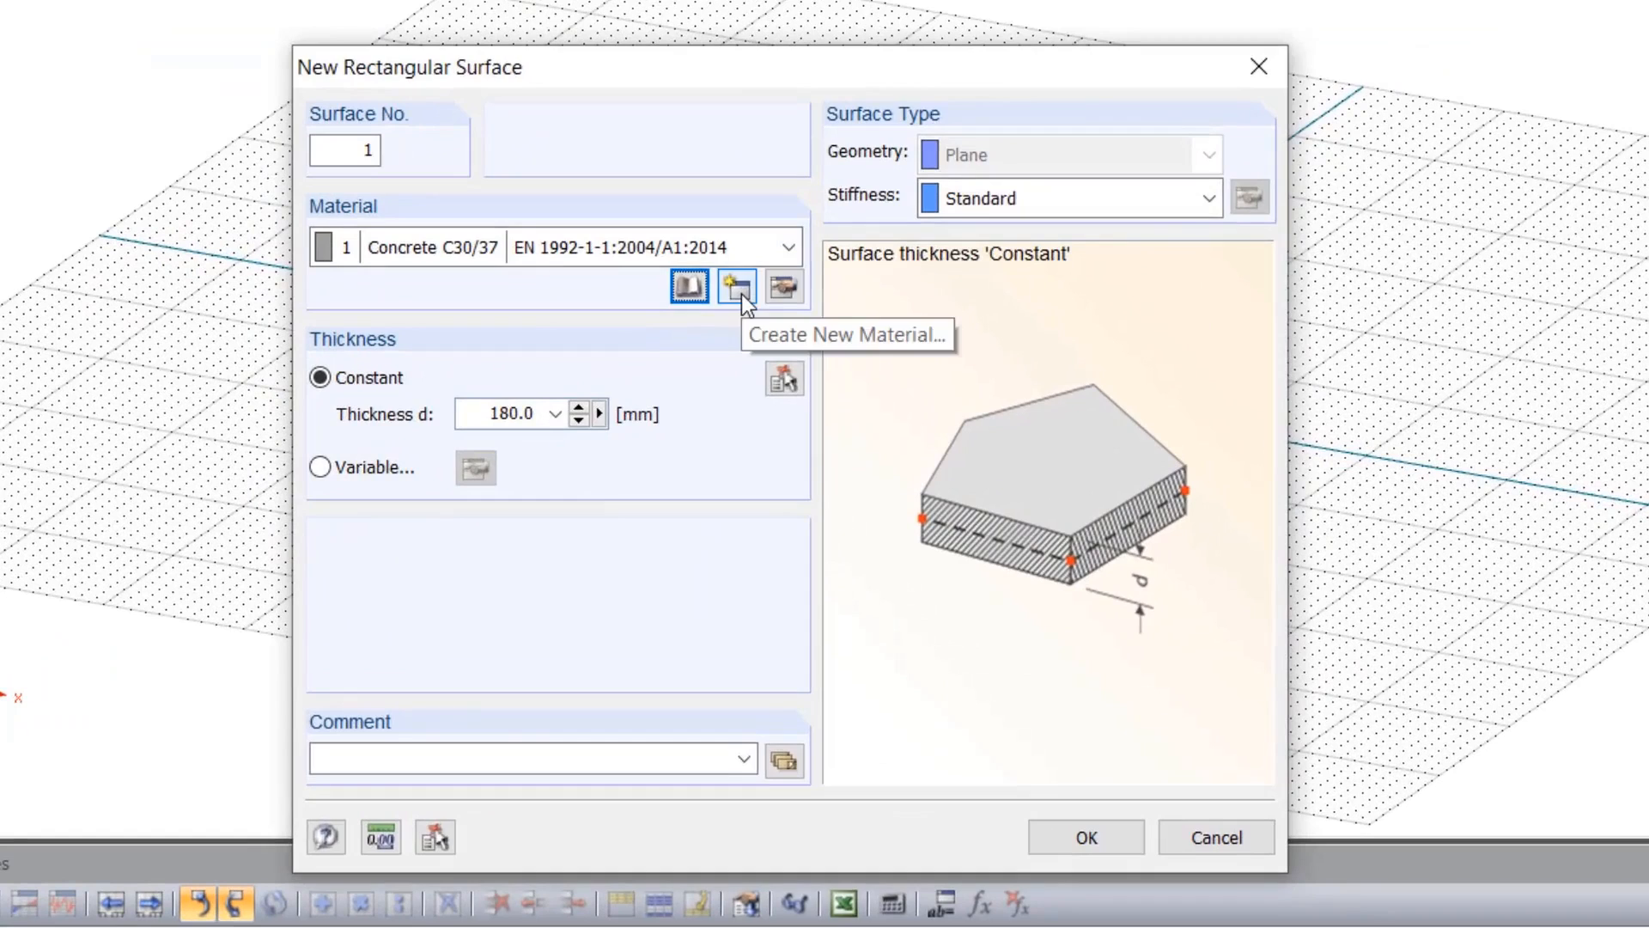
{"action": "left_click", "coordinate": [741, 292]}
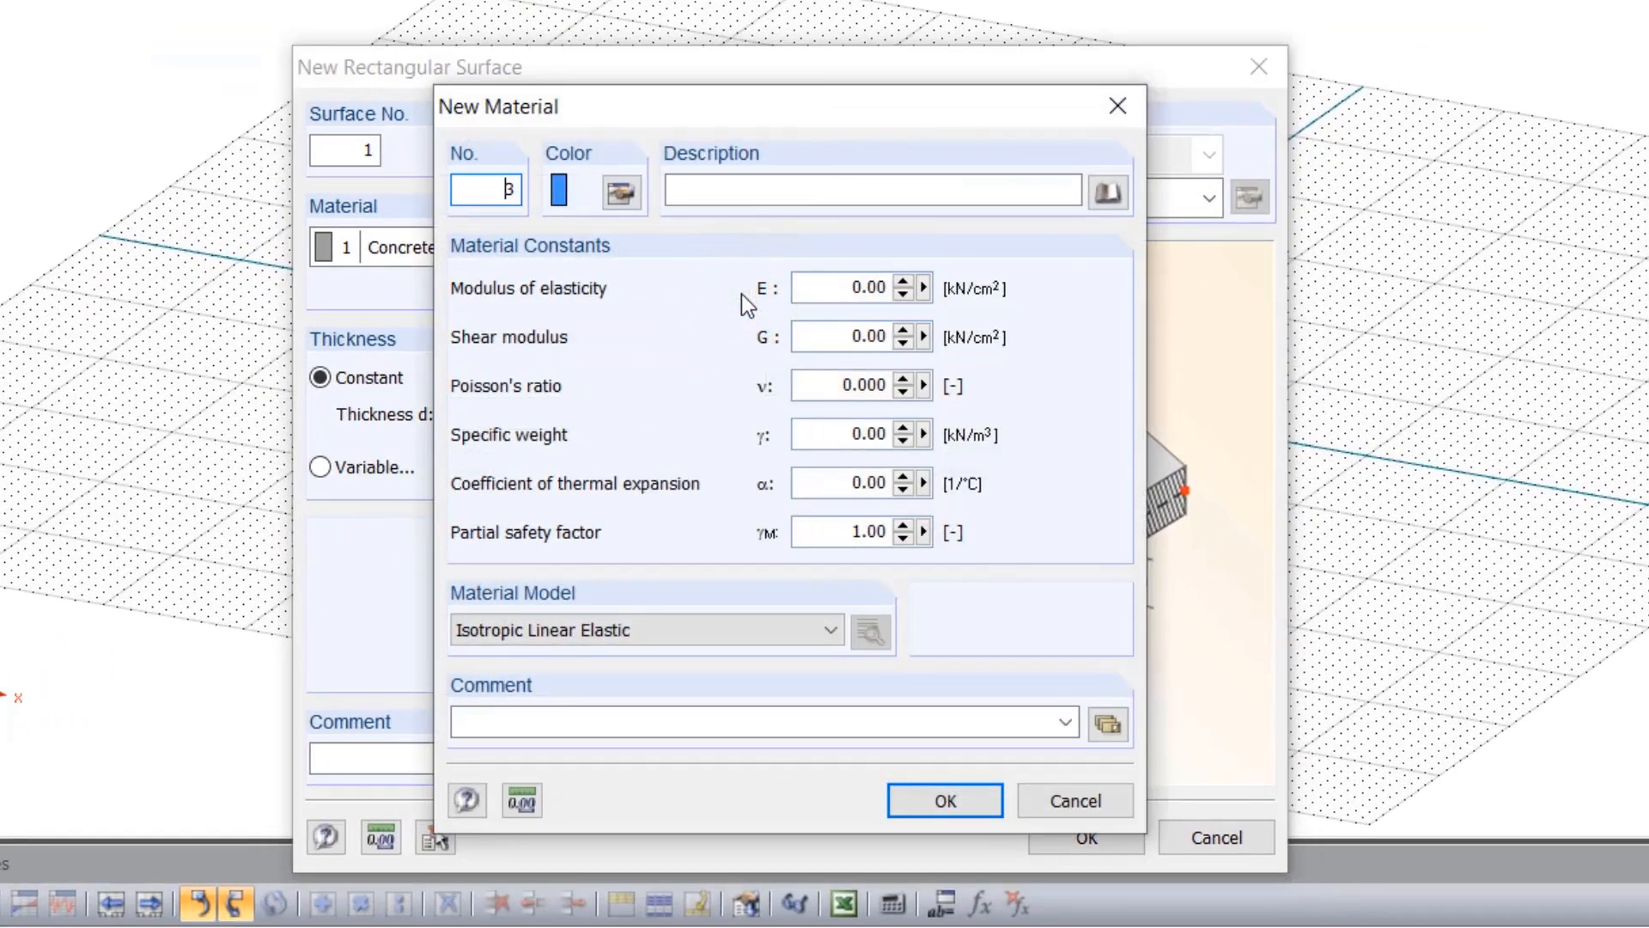
{"action": "left_click", "coordinate": [1118, 105]}
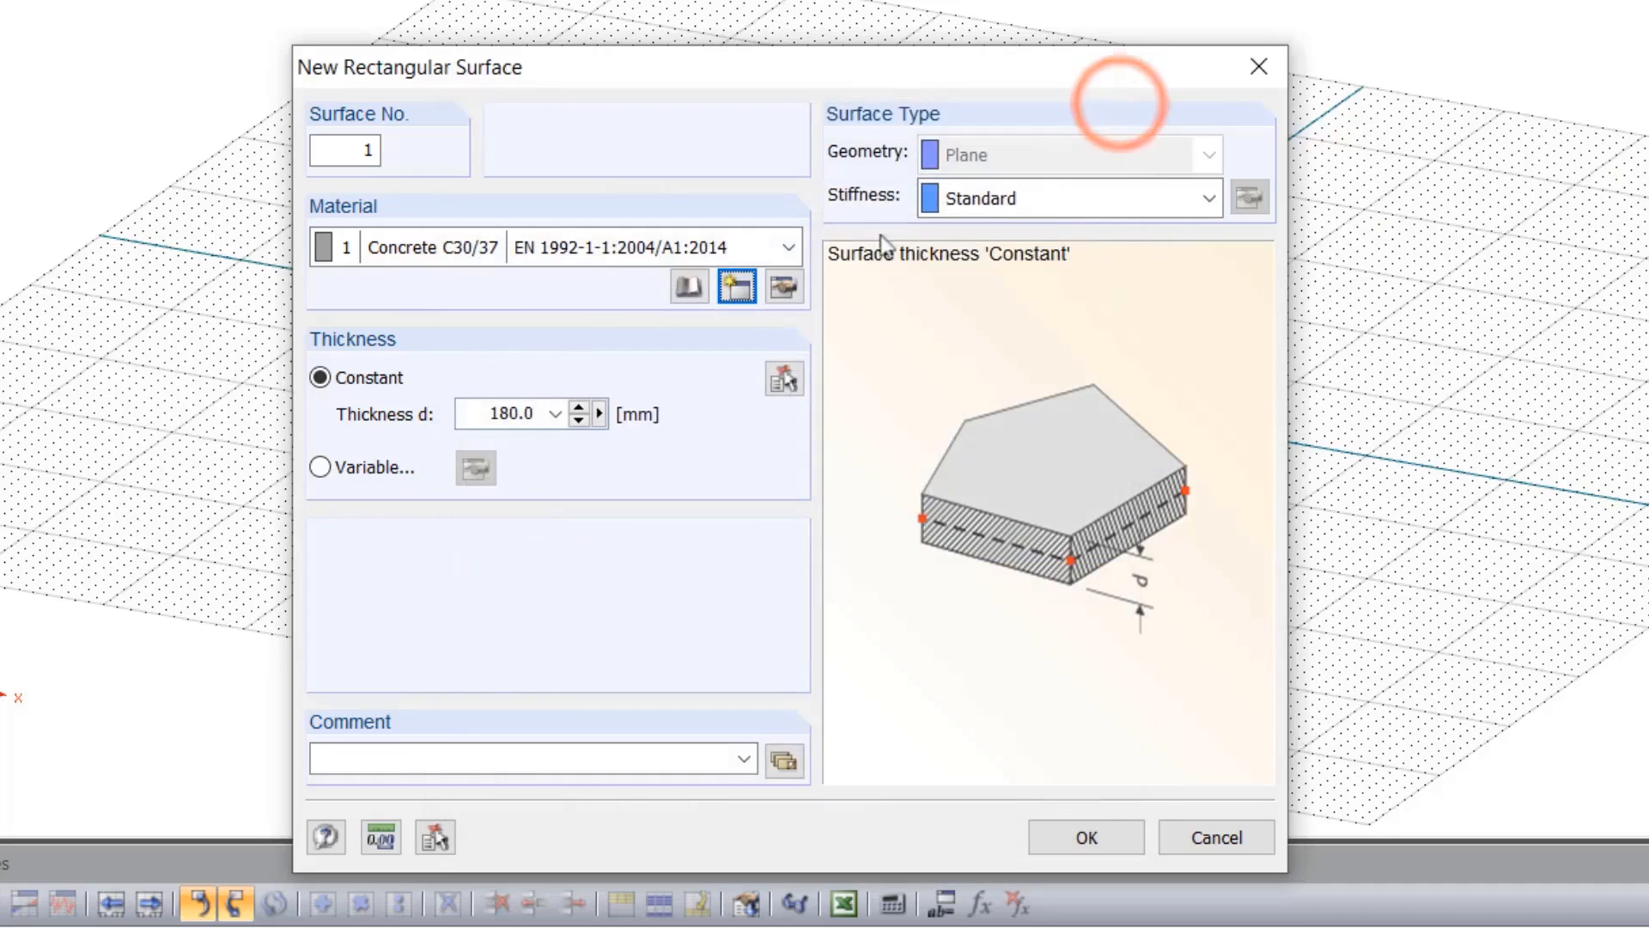
{"action": "left_click", "coordinate": [795, 288]}
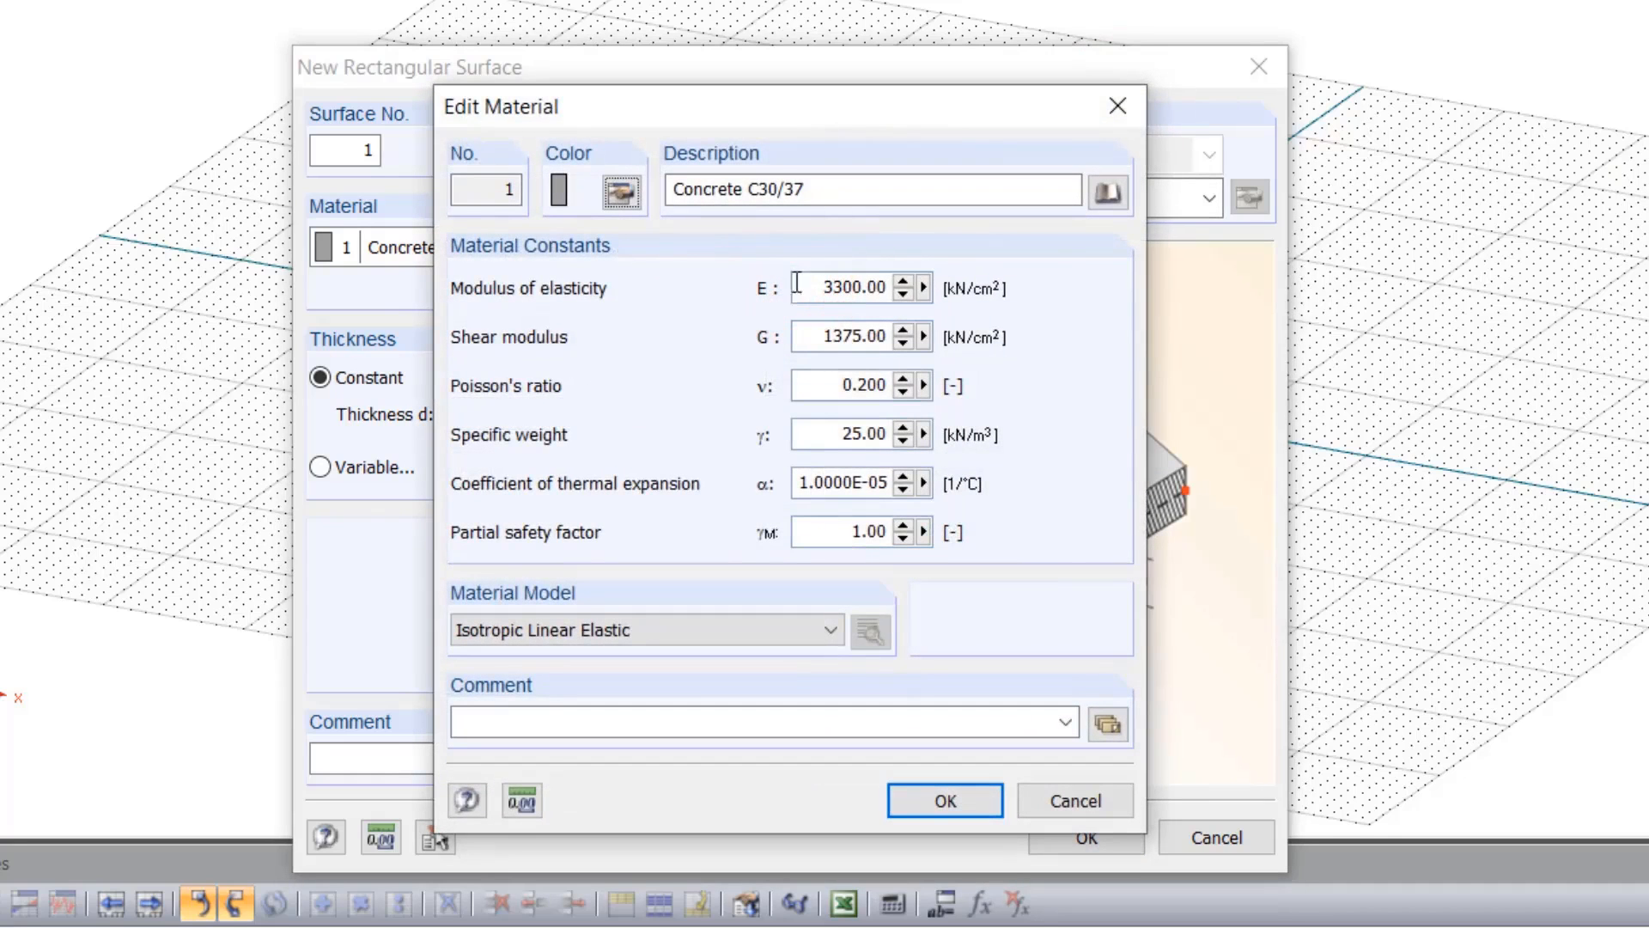
{"action": "left_click", "coordinate": [1117, 107]}
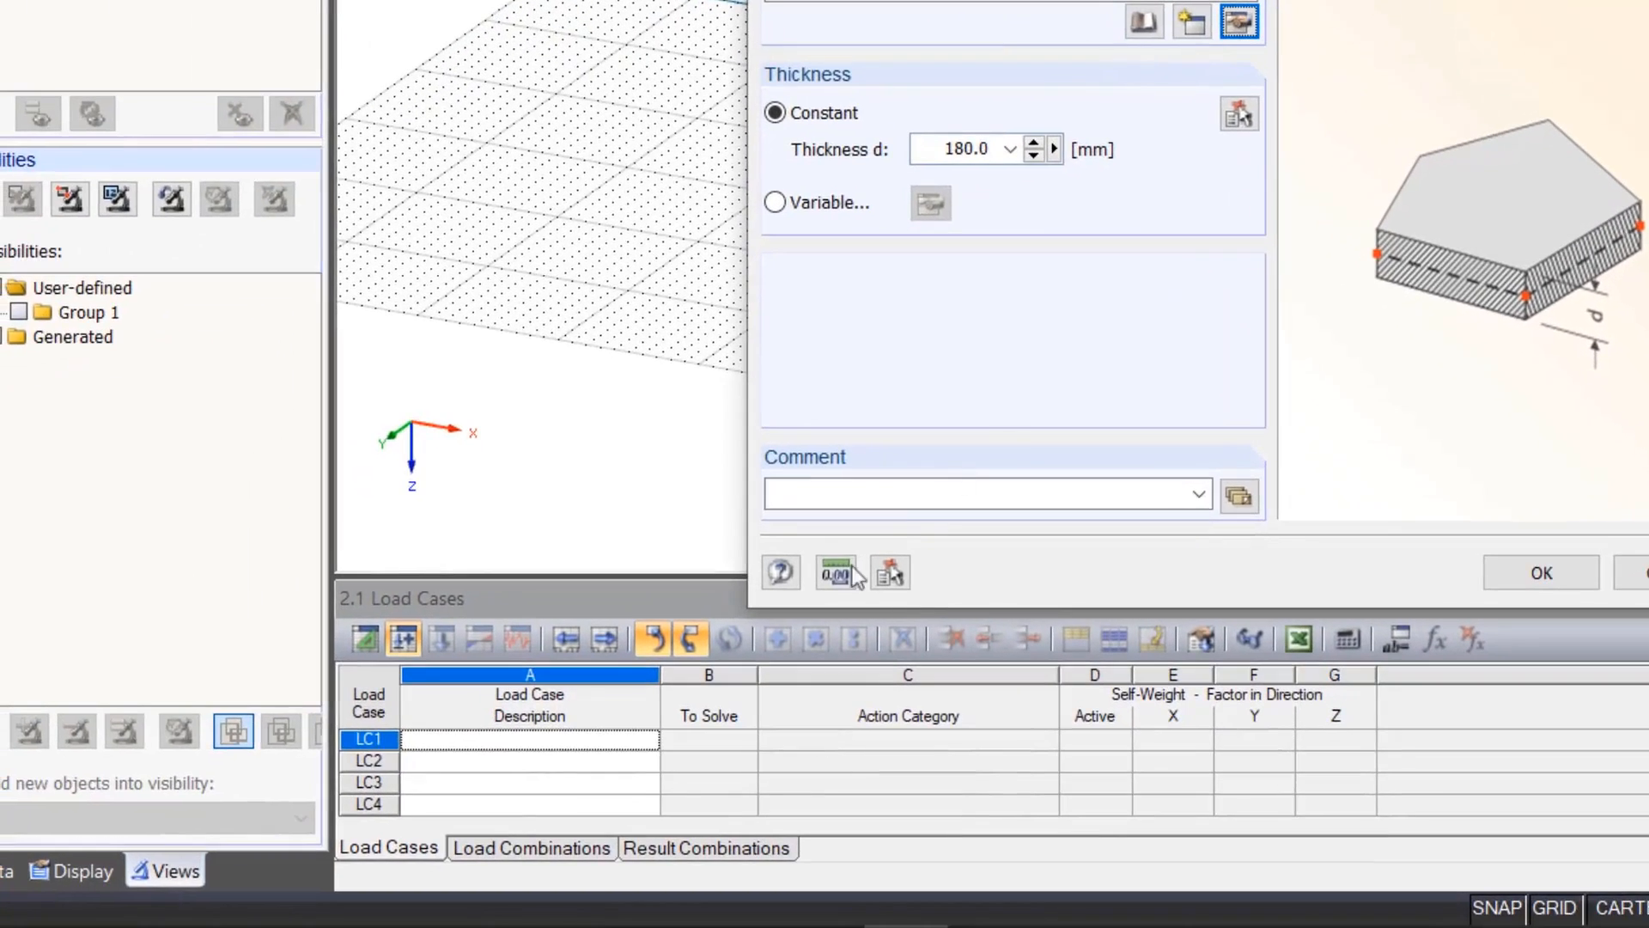
Change the unit for surface thicknesses to cm
{"action": "left_click", "coordinate": [845, 574]}
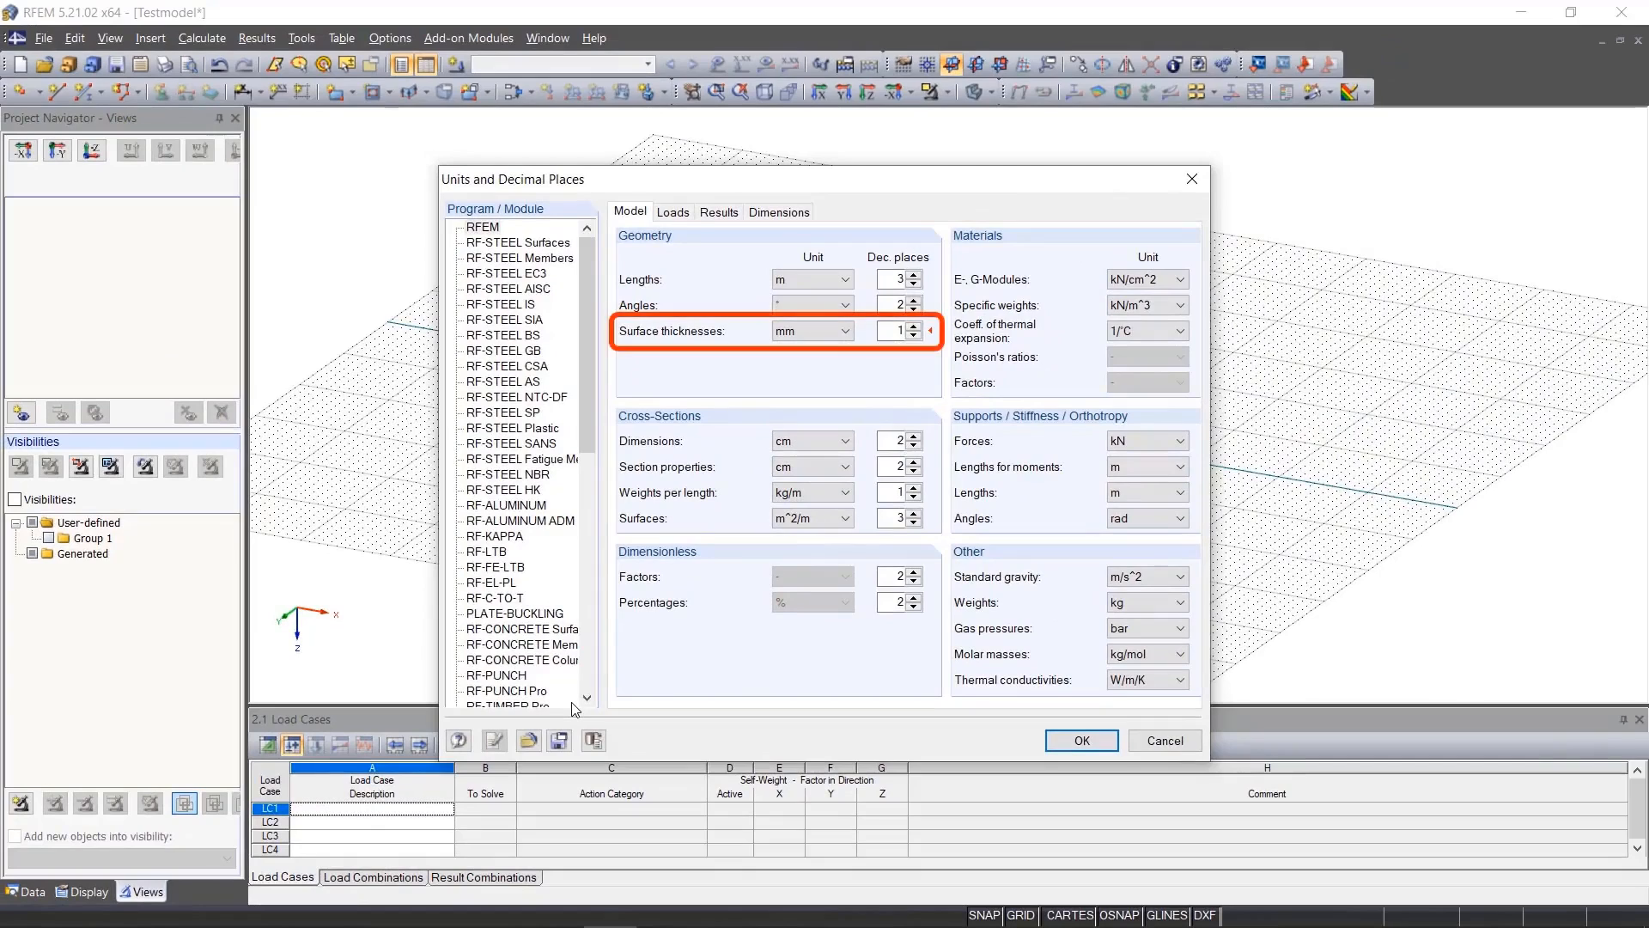
{"action": "left_click", "coordinate": [813, 333]}
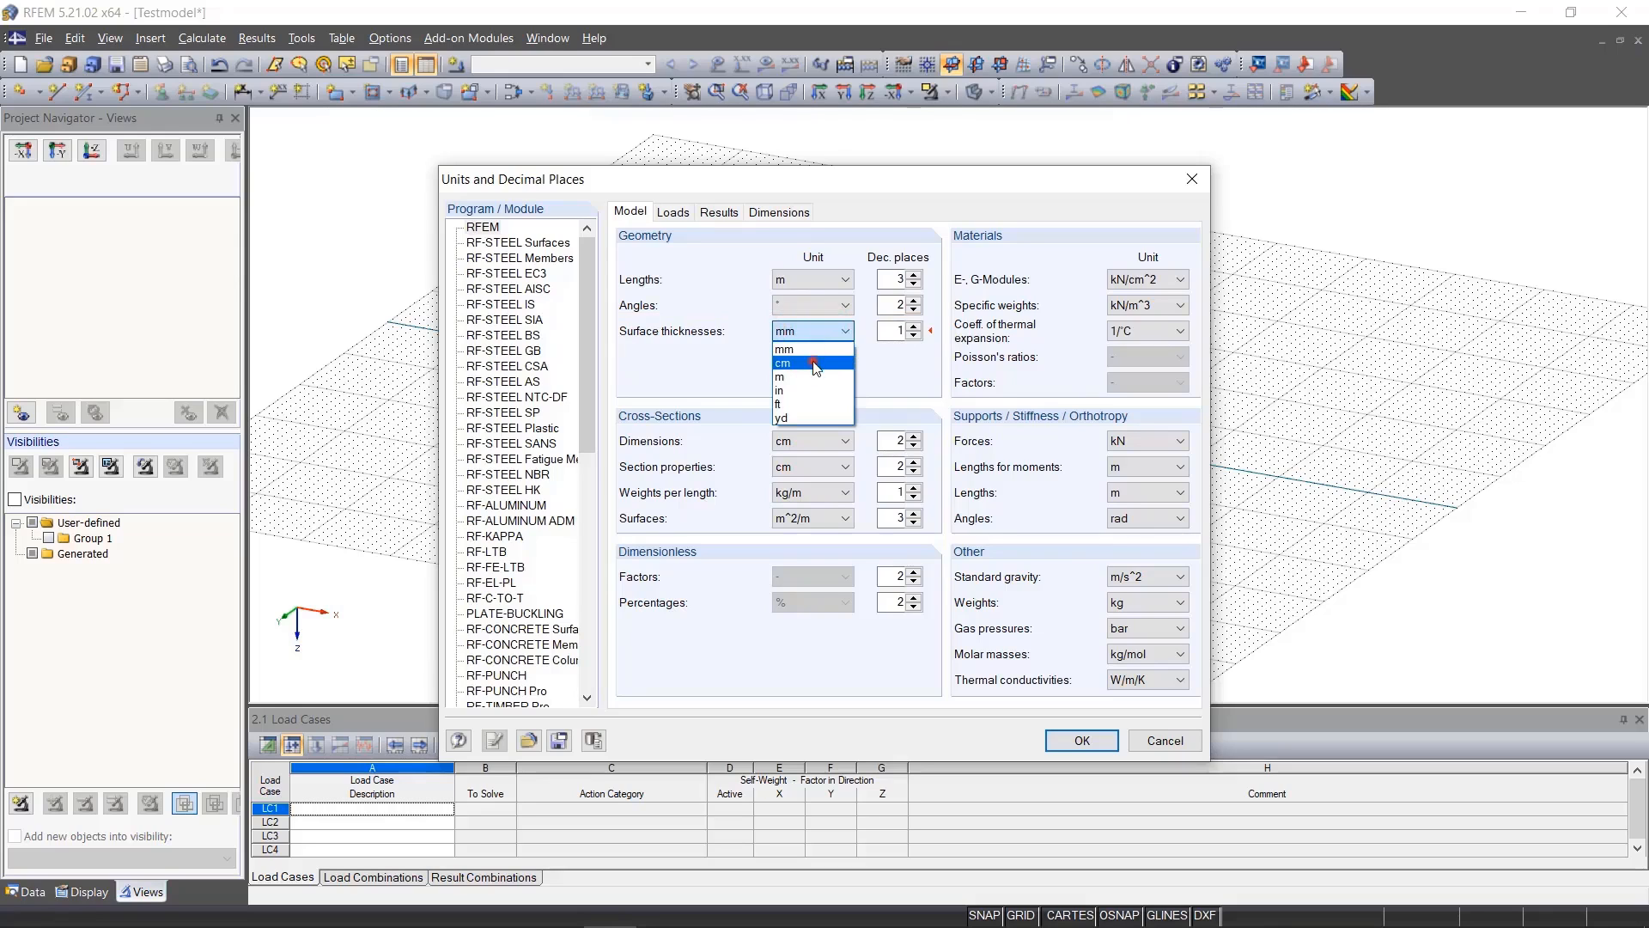
{"action": "left_click", "coordinate": [813, 363]}
{"action": "left_click", "coordinate": [1083, 740]}
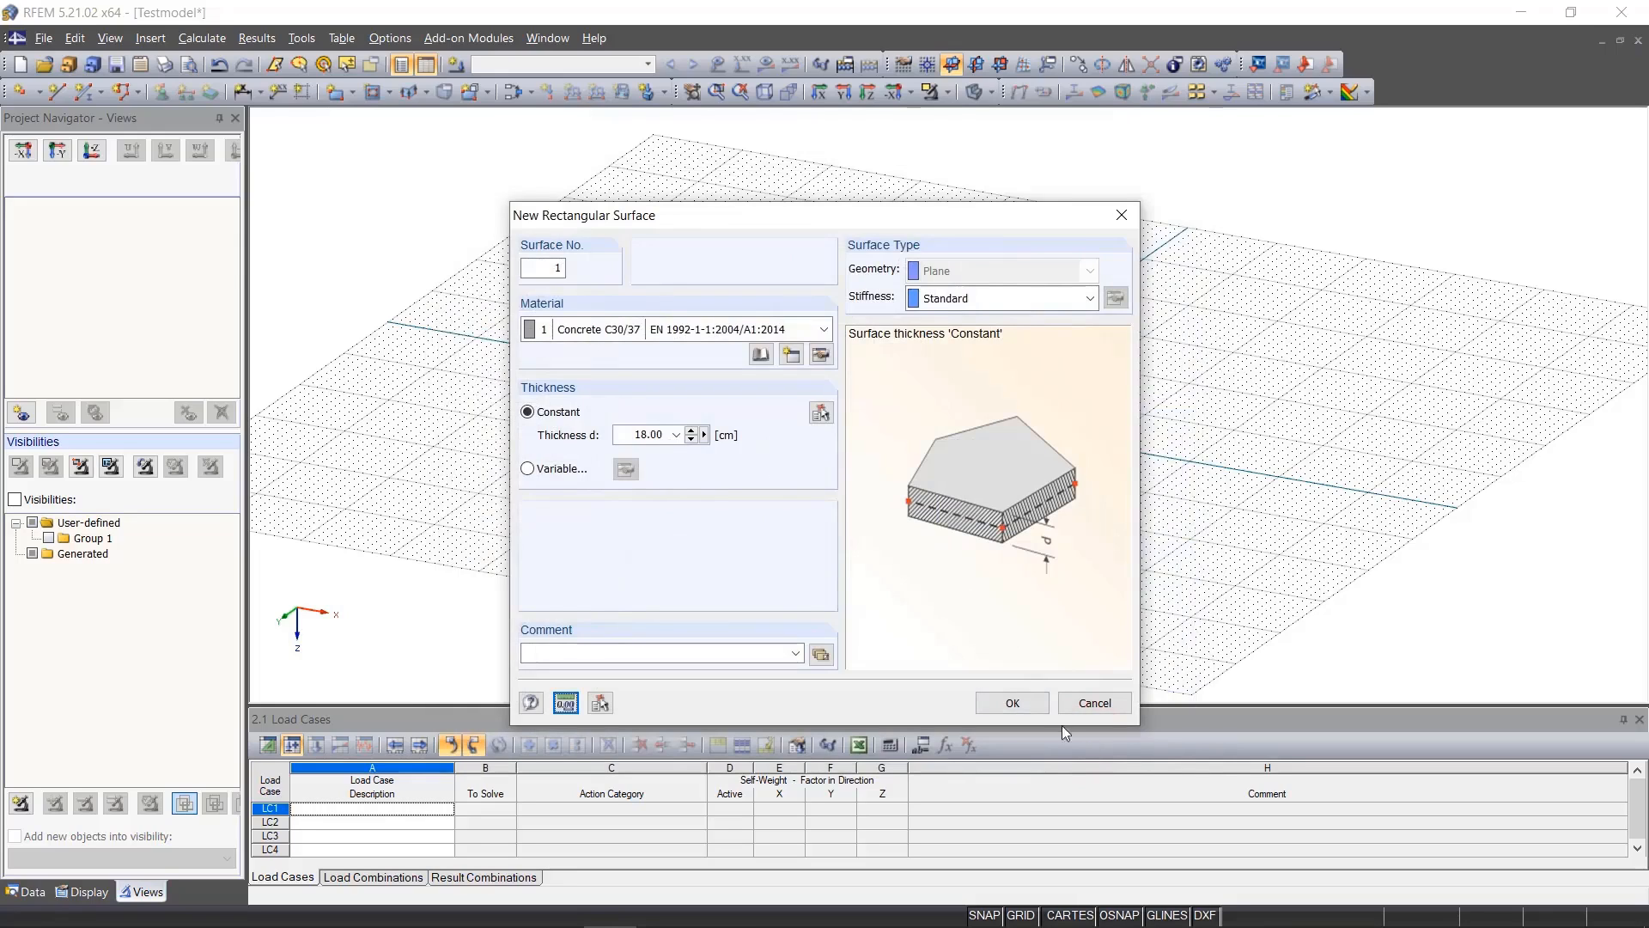
Give the new surface a constant thickness of 30 cm, keep its stiffness Standard and accept the surface definition
{"action": "double_click", "coordinate": [652, 435]}
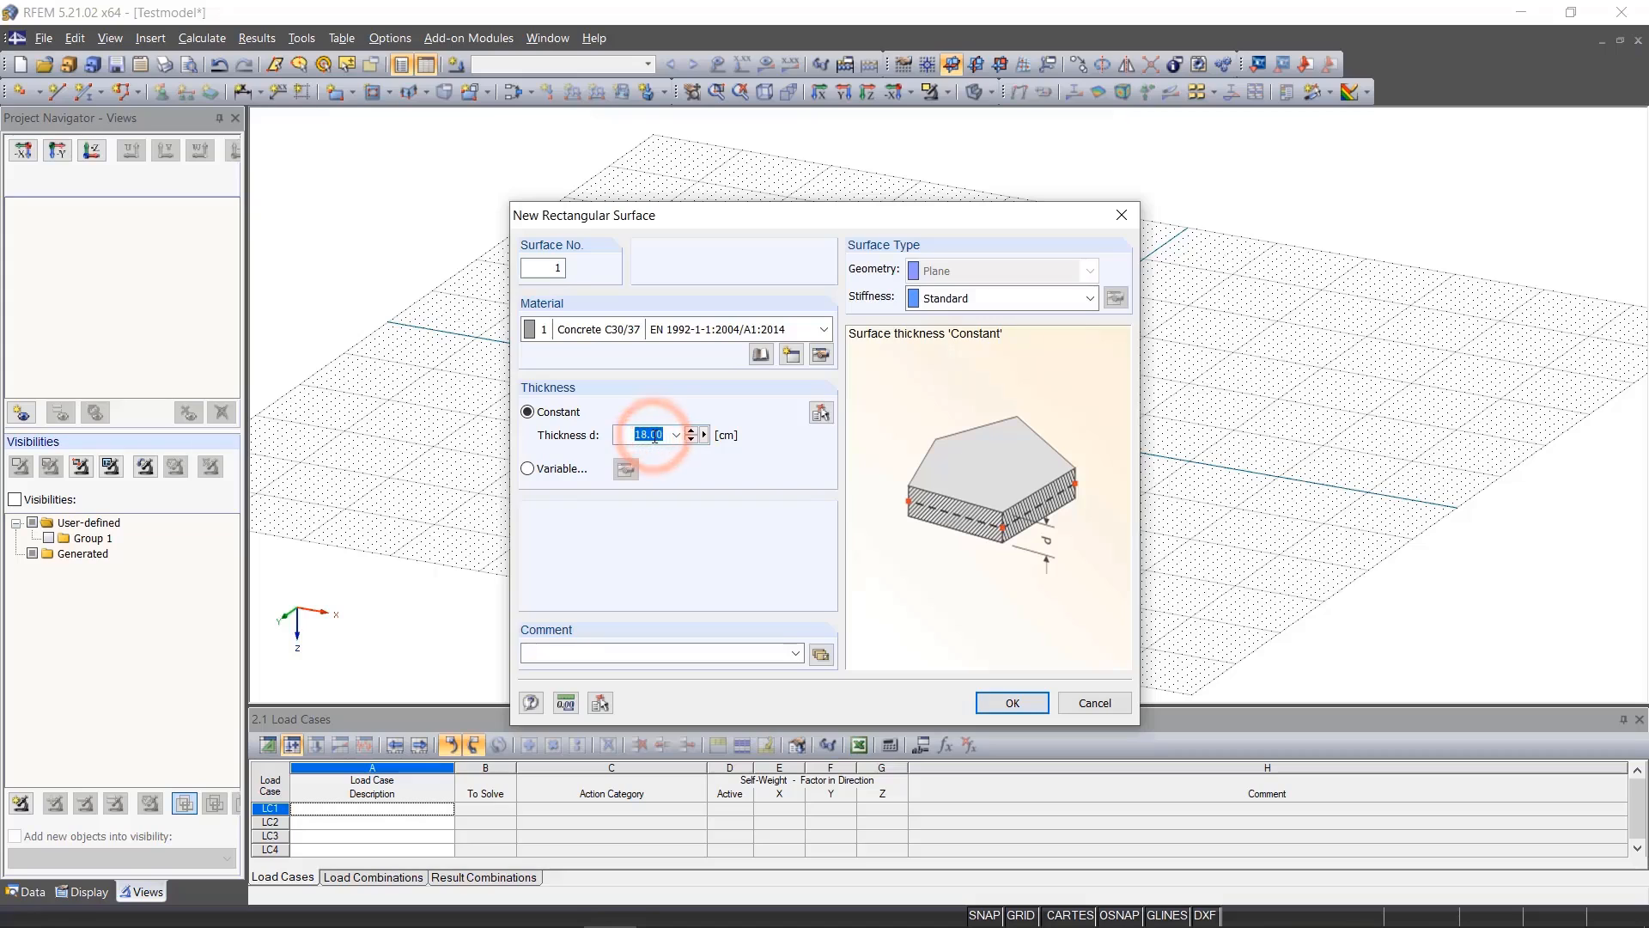
{"action": "type", "text": "30"}
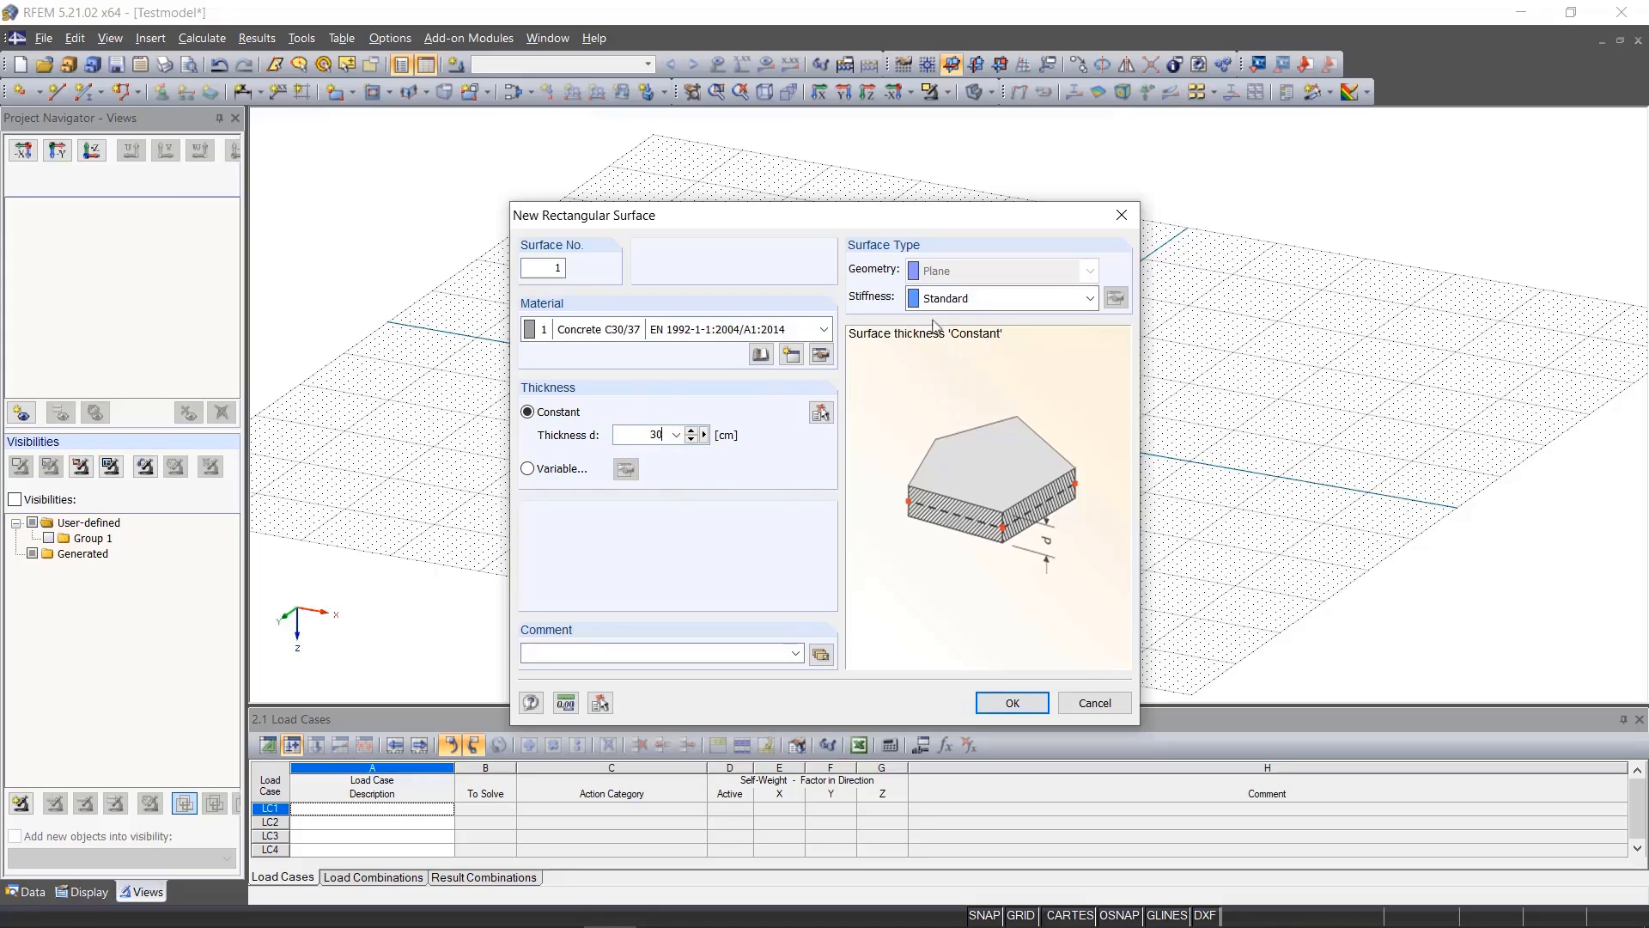
{"action": "left_click", "coordinate": [966, 301]}
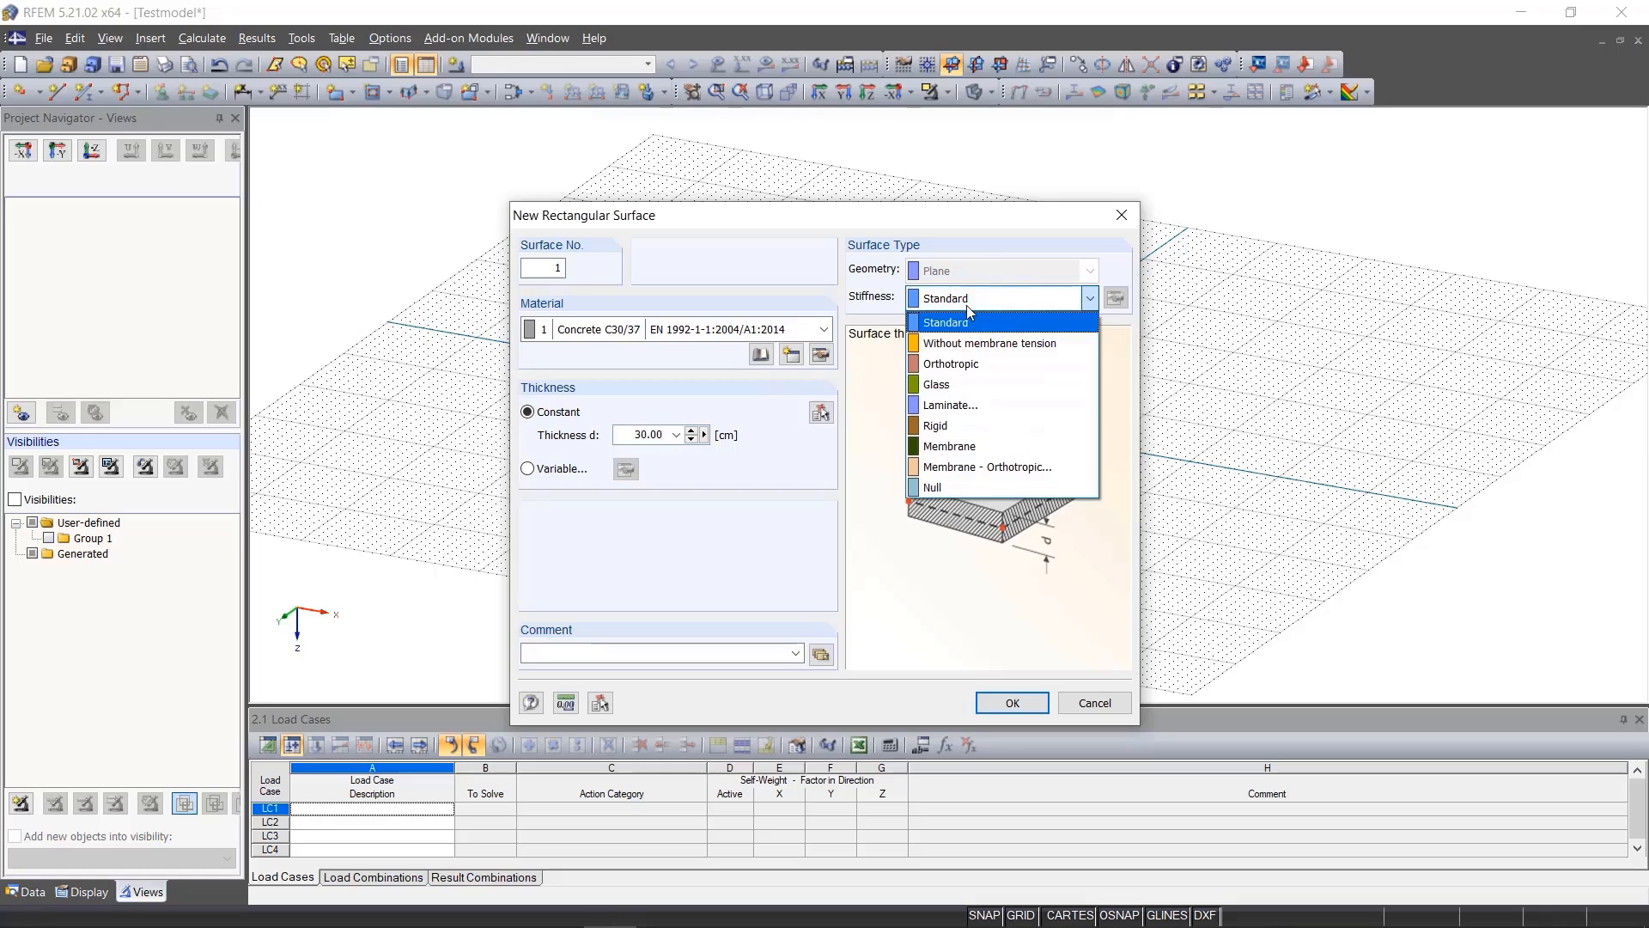
{"action": "left_click", "coordinate": [1121, 377]}
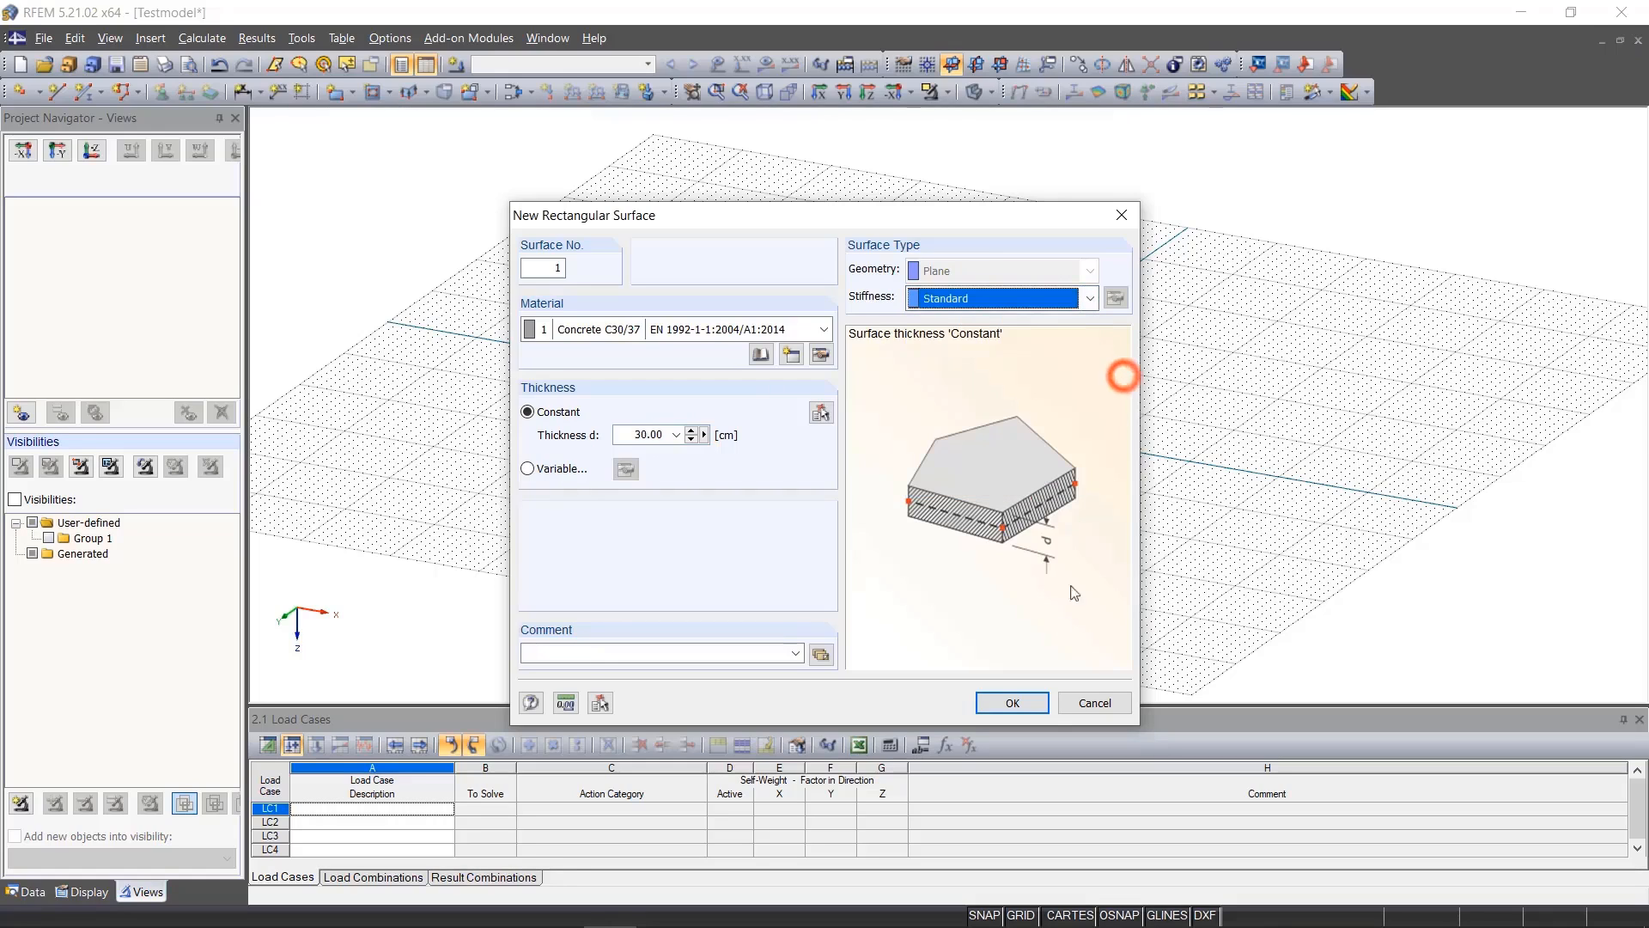
{"action": "left_click", "coordinate": [1039, 712]}
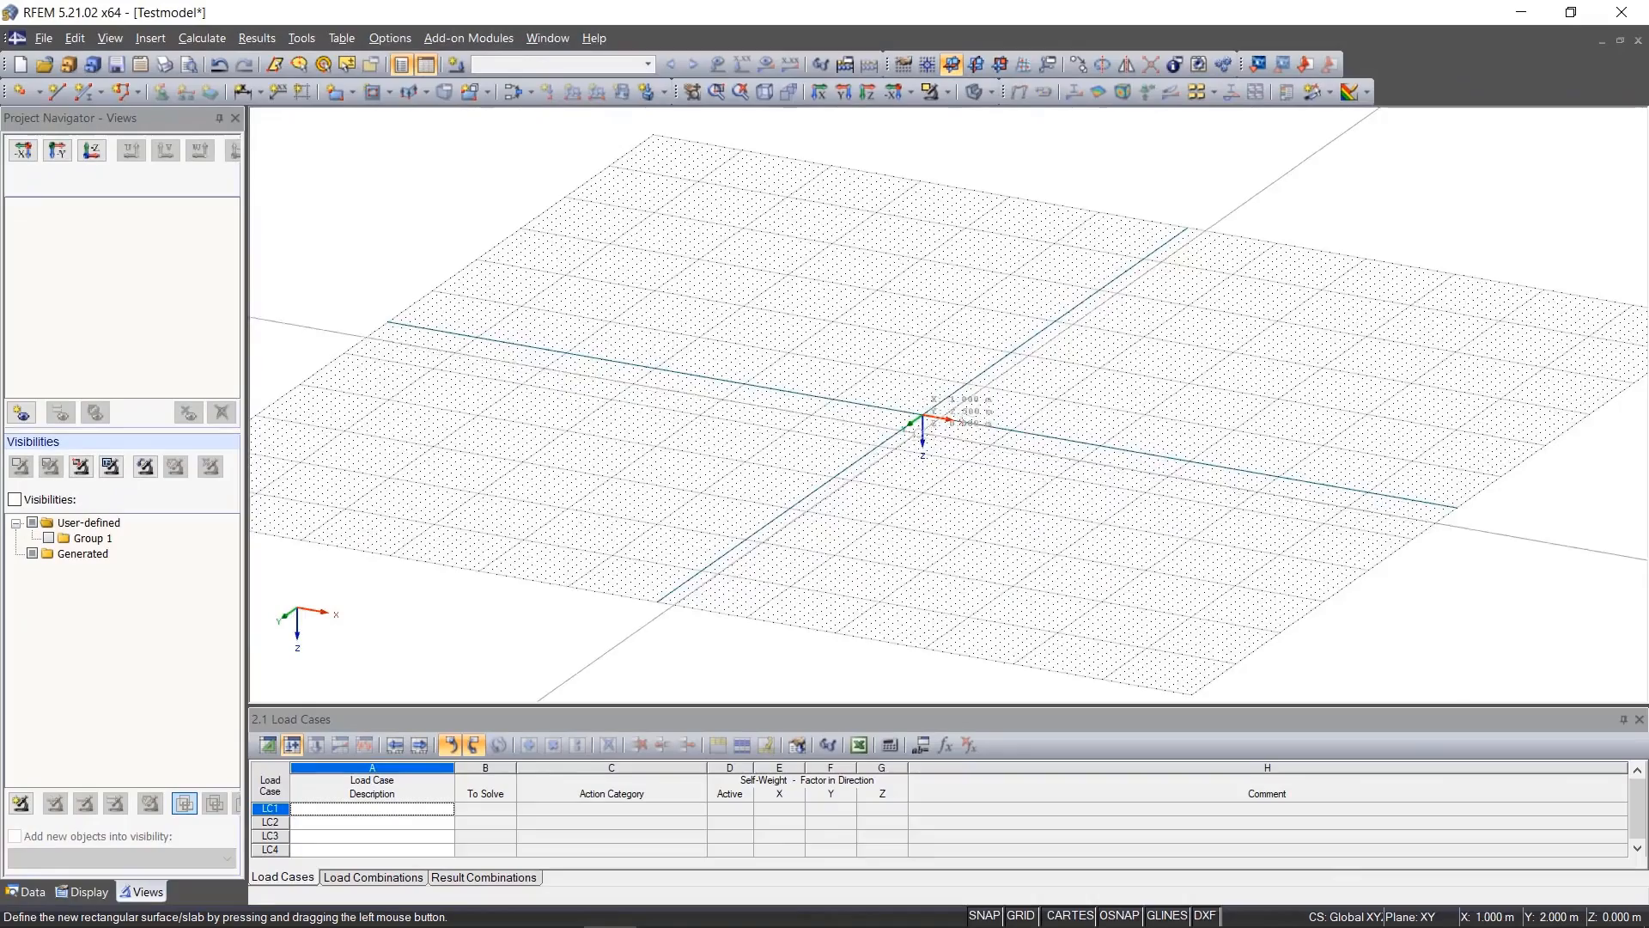
Draw the first rectangular surface from the grid origin to X 8 m, Y 12 m
{"action": "scroll", "coordinate": [923, 418], "scroll_direction": "up", "scroll_amount": 5}
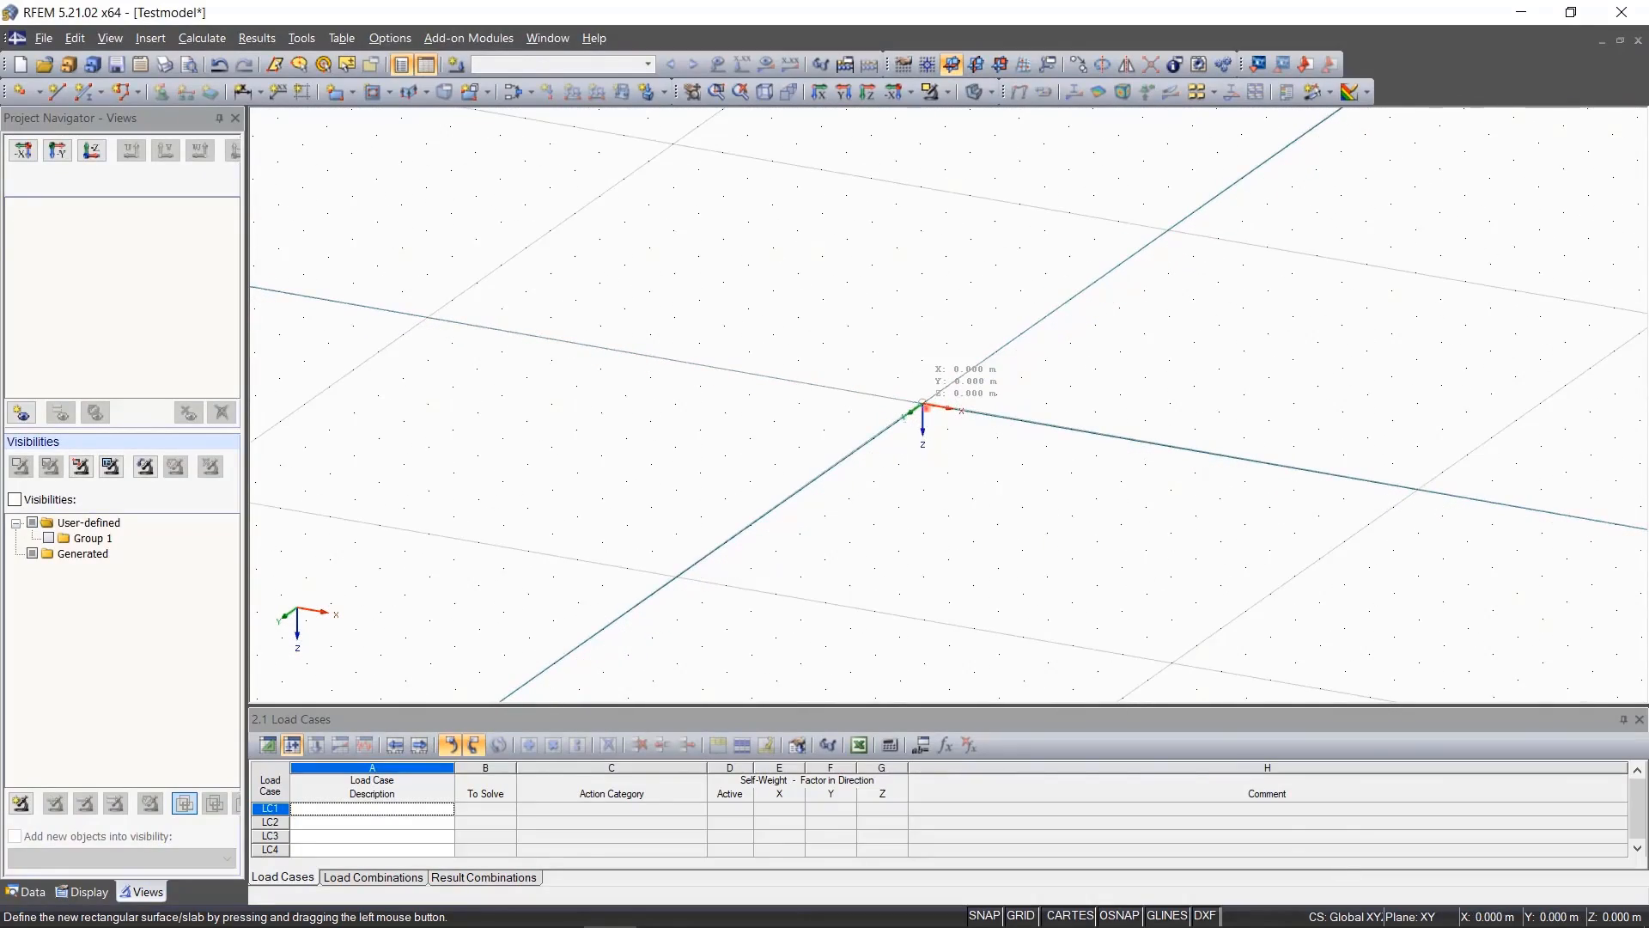
{"action": "left_click", "coordinate": [924, 407]}
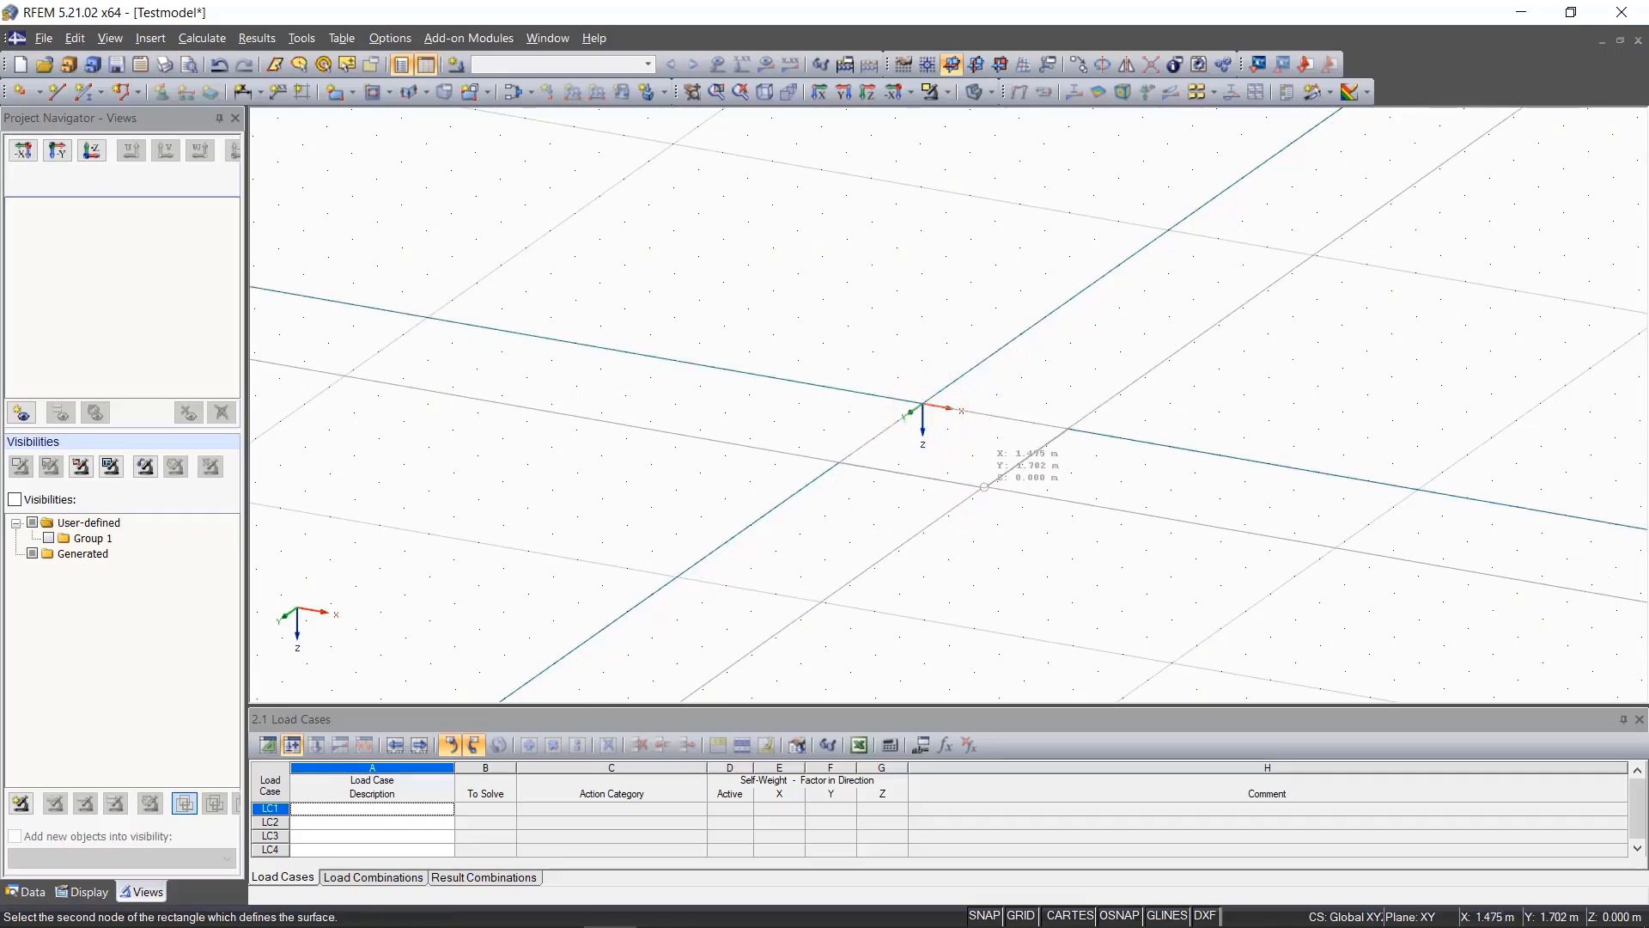
{"action": "scroll", "coordinate": [923, 413], "scroll_direction": "down", "scroll_amount": 3}
{"action": "middle_click_drag", "start_coordinate": [969, 469], "coordinate": [882, 235]}
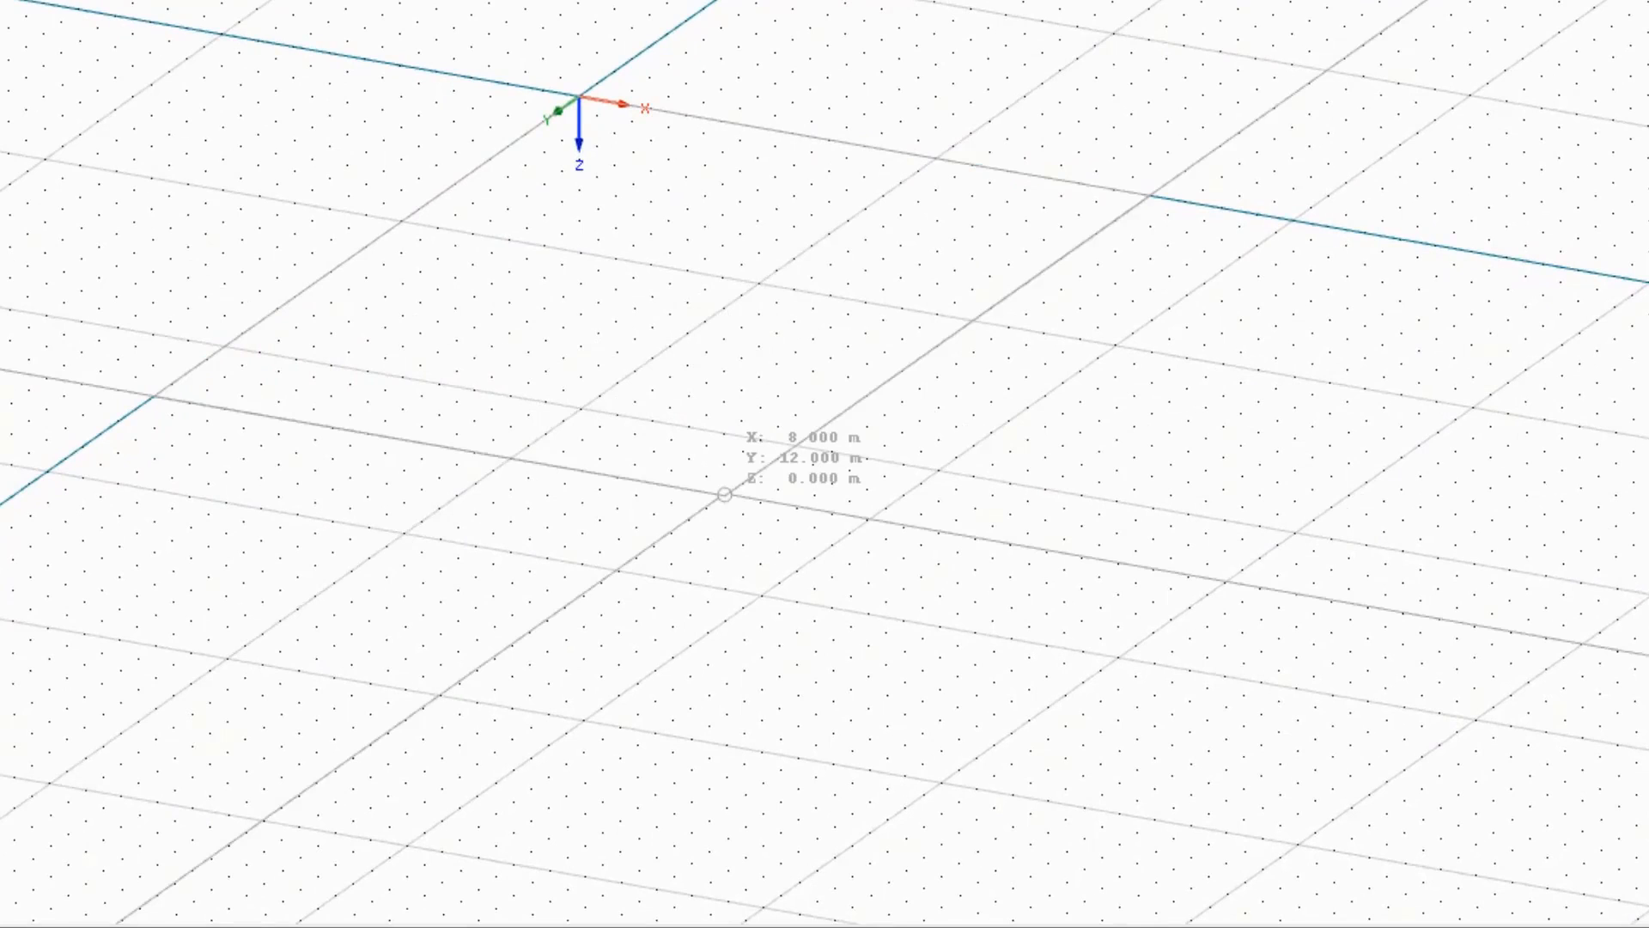
{"action": "left_click", "coordinate": [725, 495]}
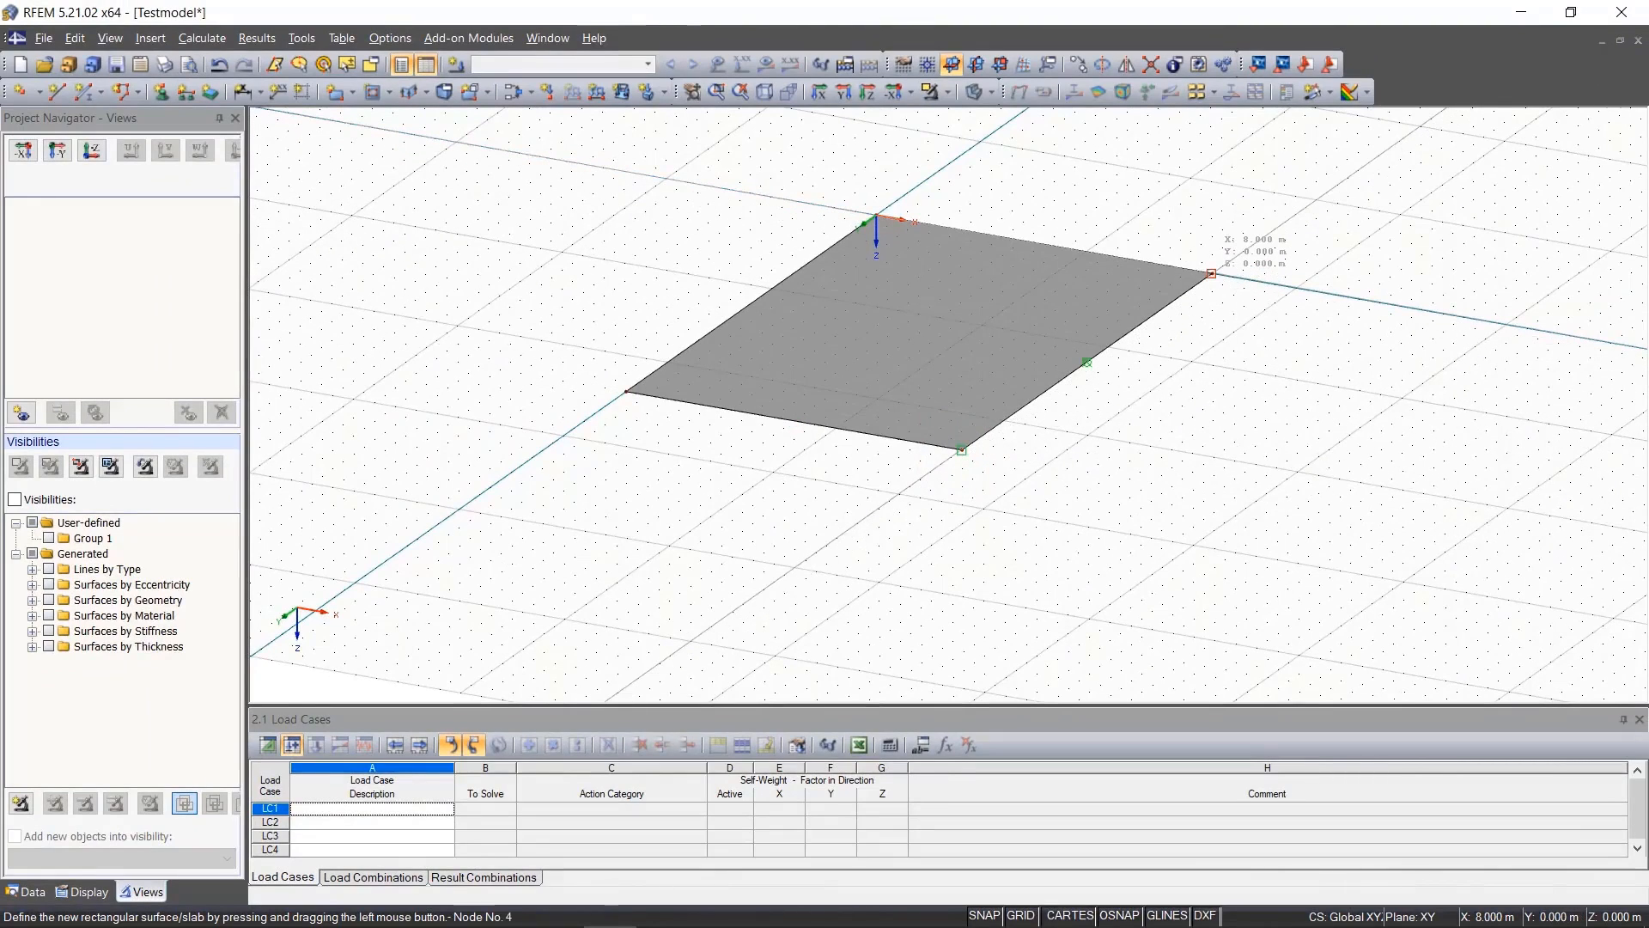
Draw an adjoining rectangular surface from the first surface's corner at X 8 m, Y 0 to X 20 m, Y about 7 m, and finish surface placement
{"action": "left_click", "coordinate": [1211, 273]}
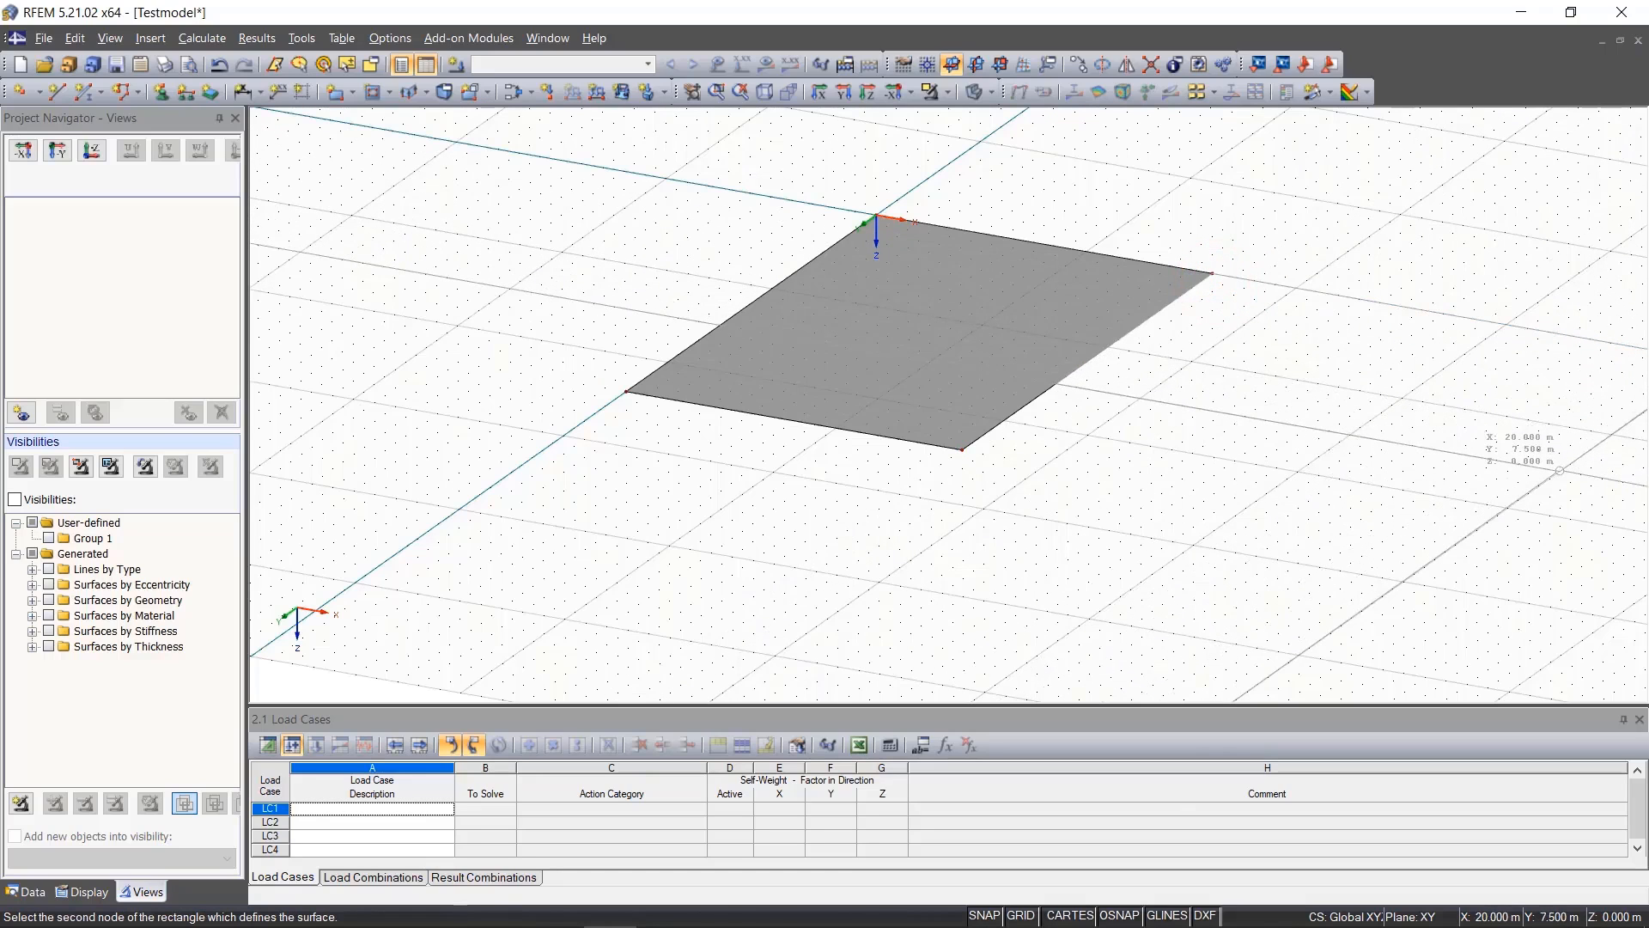
{"action": "left_click", "coordinate": [1569, 463]}
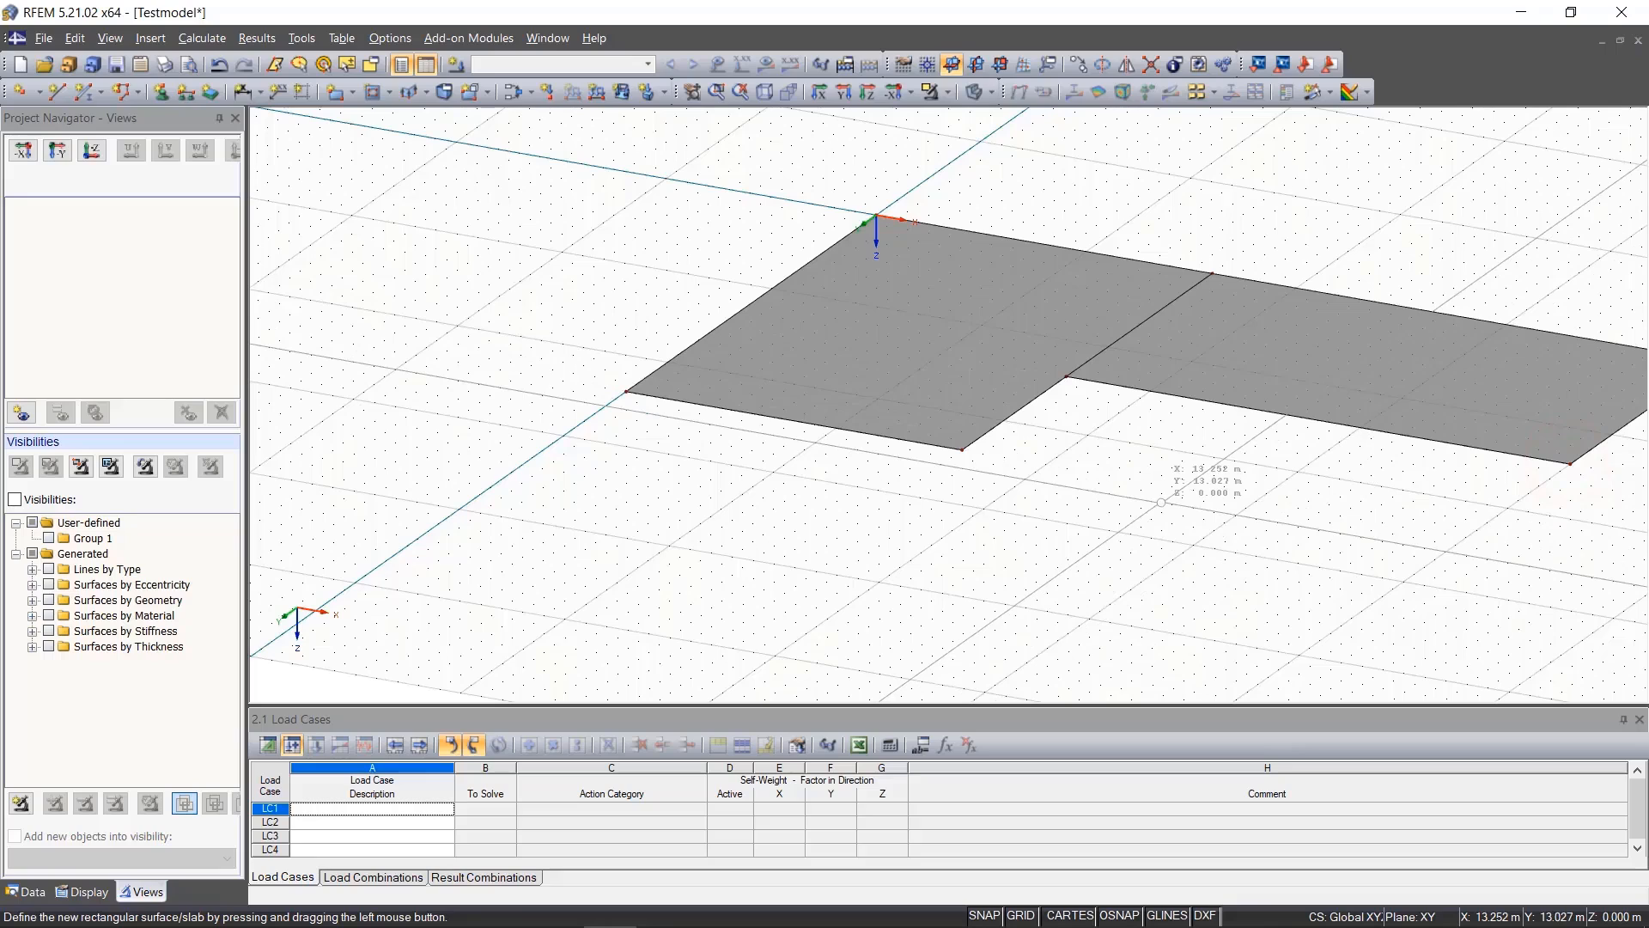
{"action": "key", "text": "Escape"}
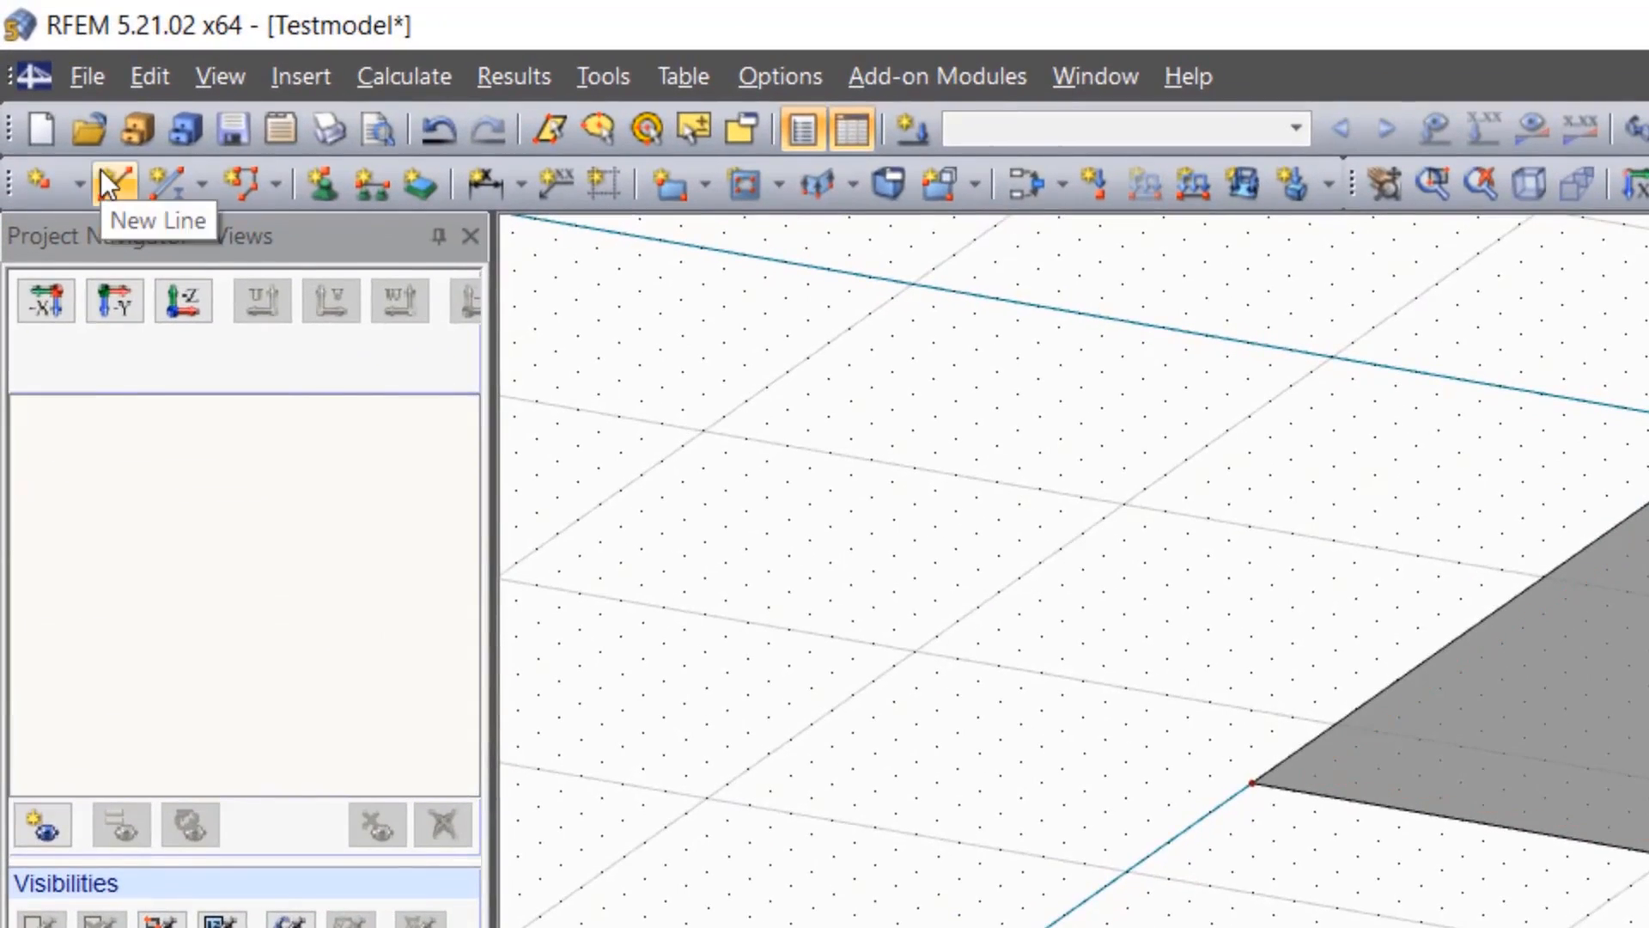
Draw an arc with a 4.45 m radius between the first surface's corners, from X 8 m, Y 12 m to X 0, Y 12 m
{"action": "left_click", "coordinate": [100, 169]}
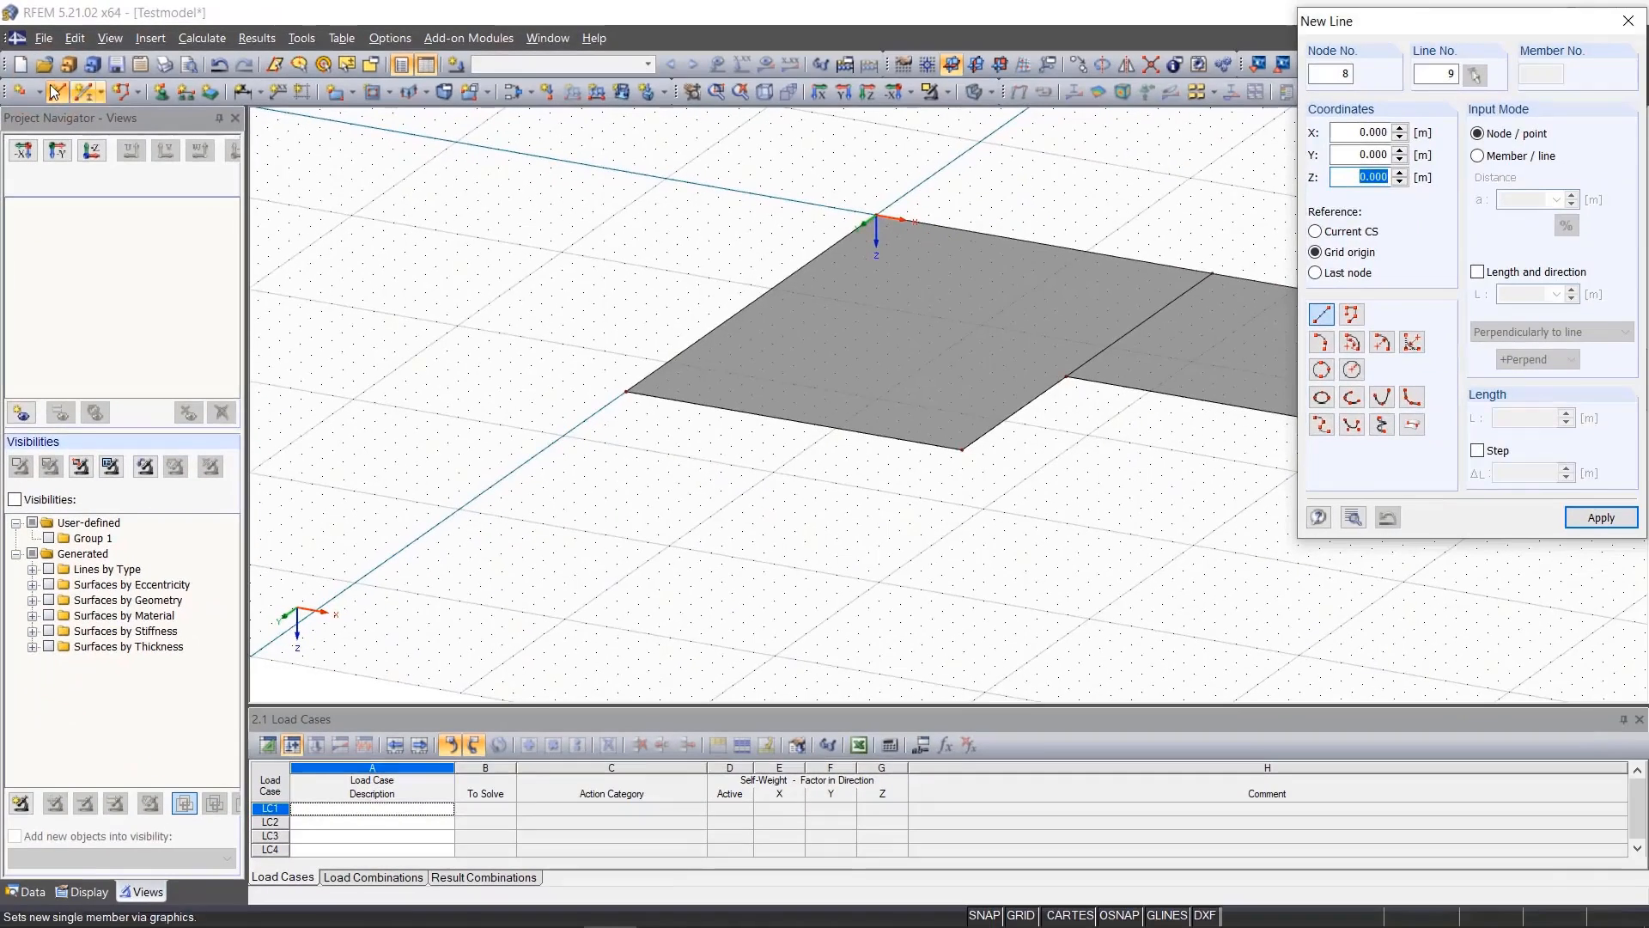
{"action": "left_click", "coordinate": [1389, 346]}
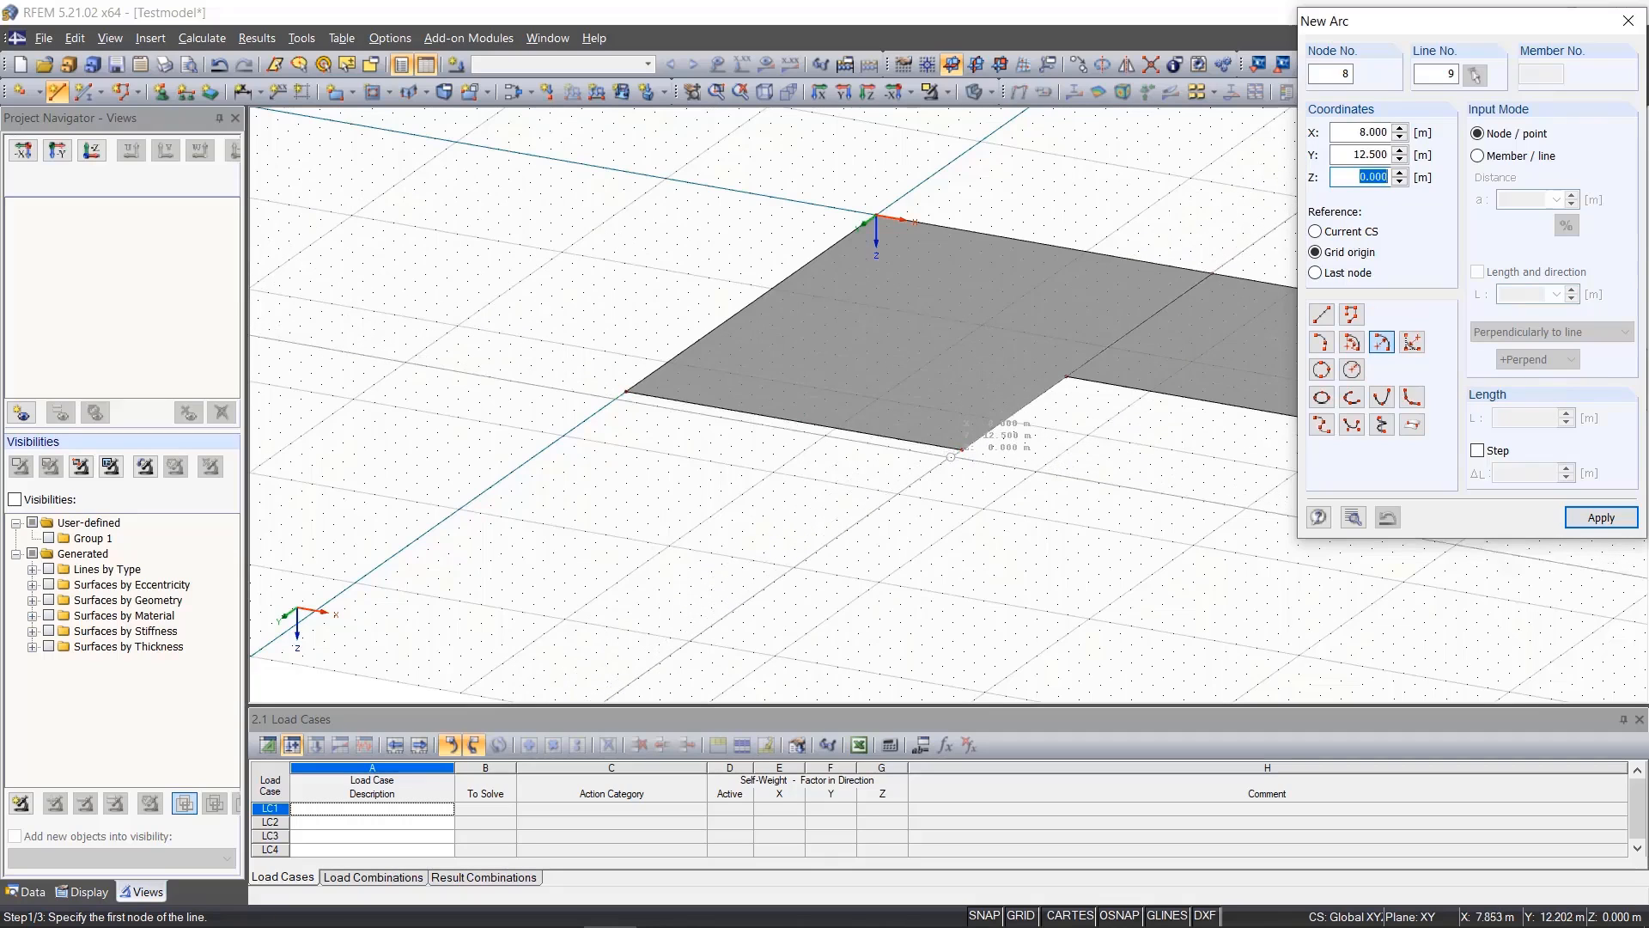
{"action": "left_click", "coordinate": [960, 451]}
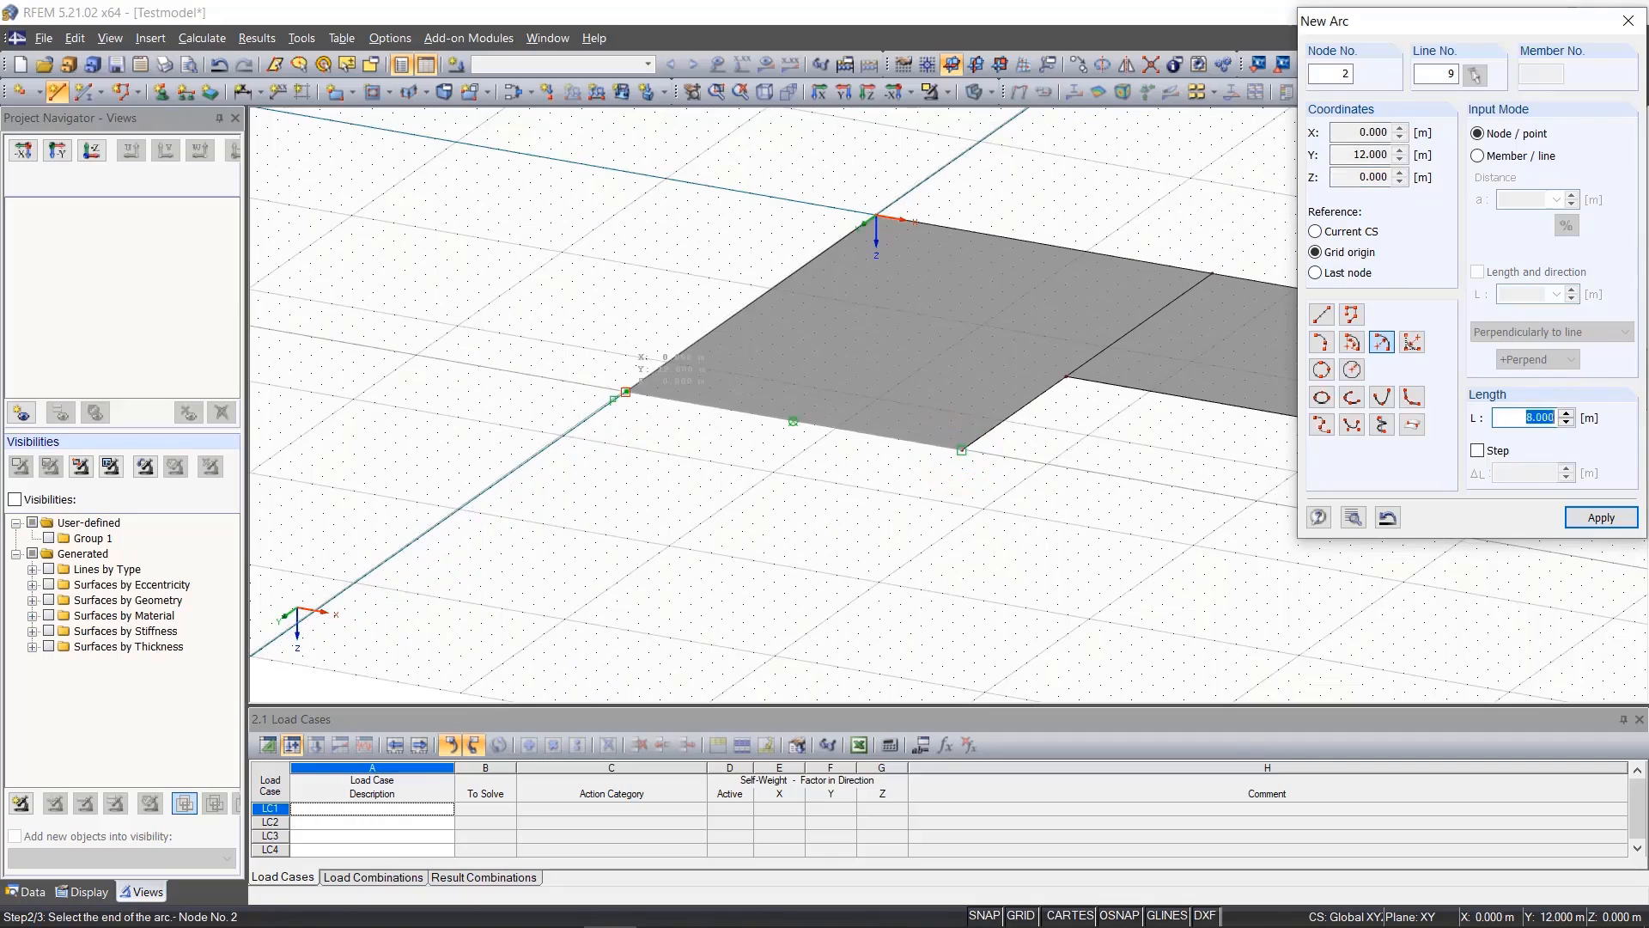
{"action": "left_click", "coordinate": [626, 392]}
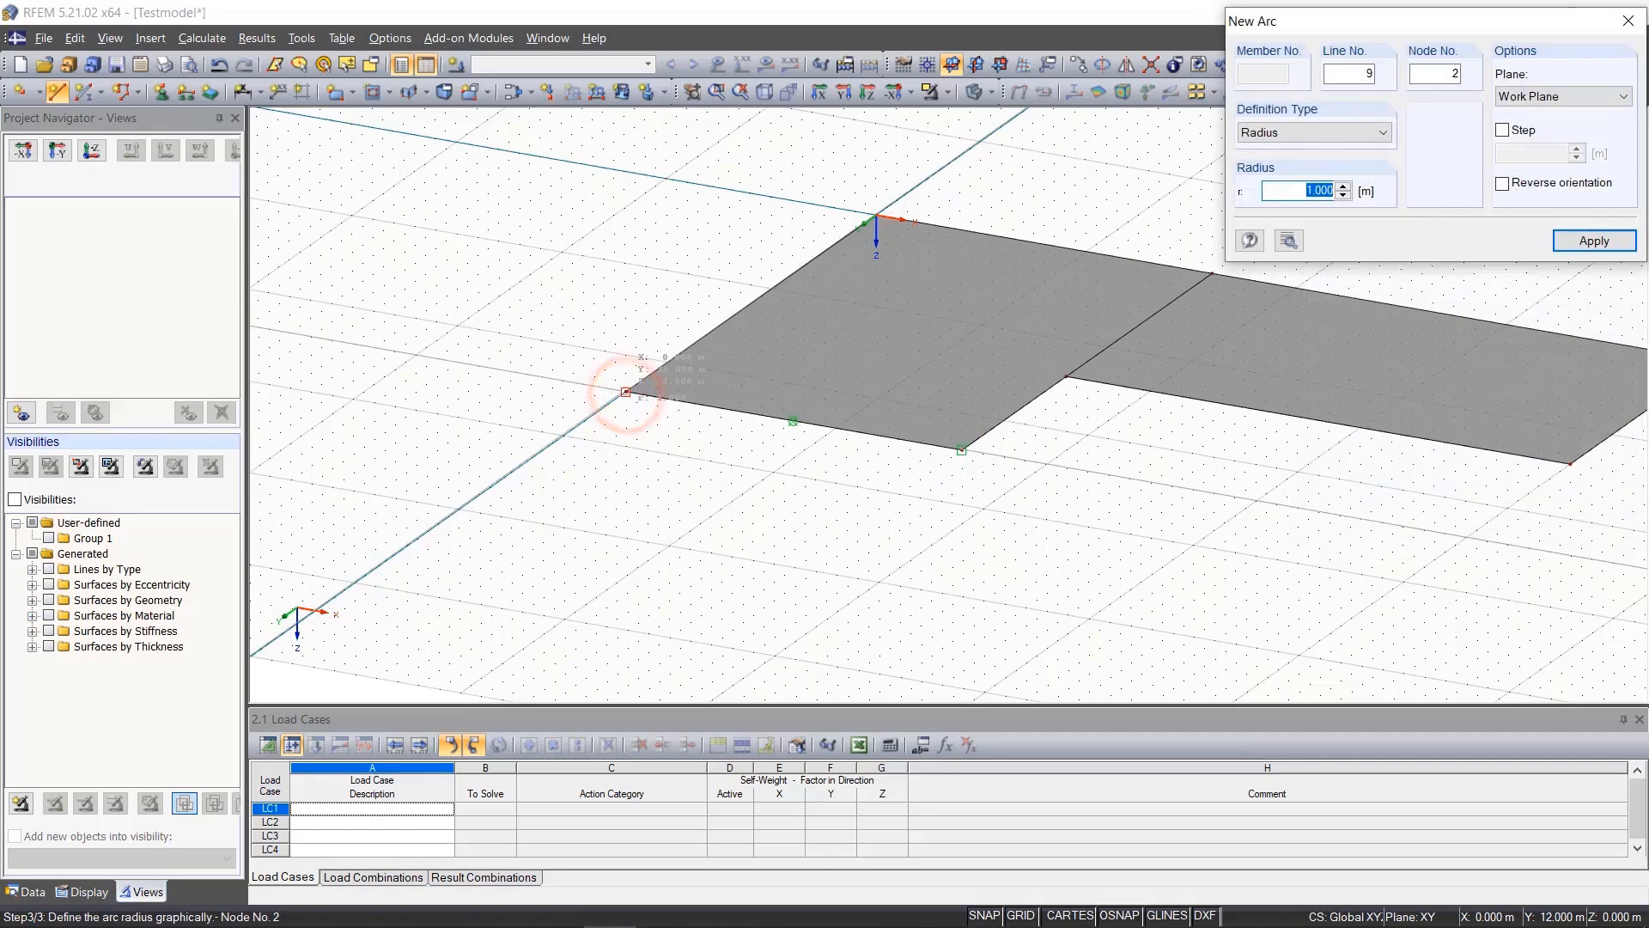
{"action": "type", "text": "4.45"}
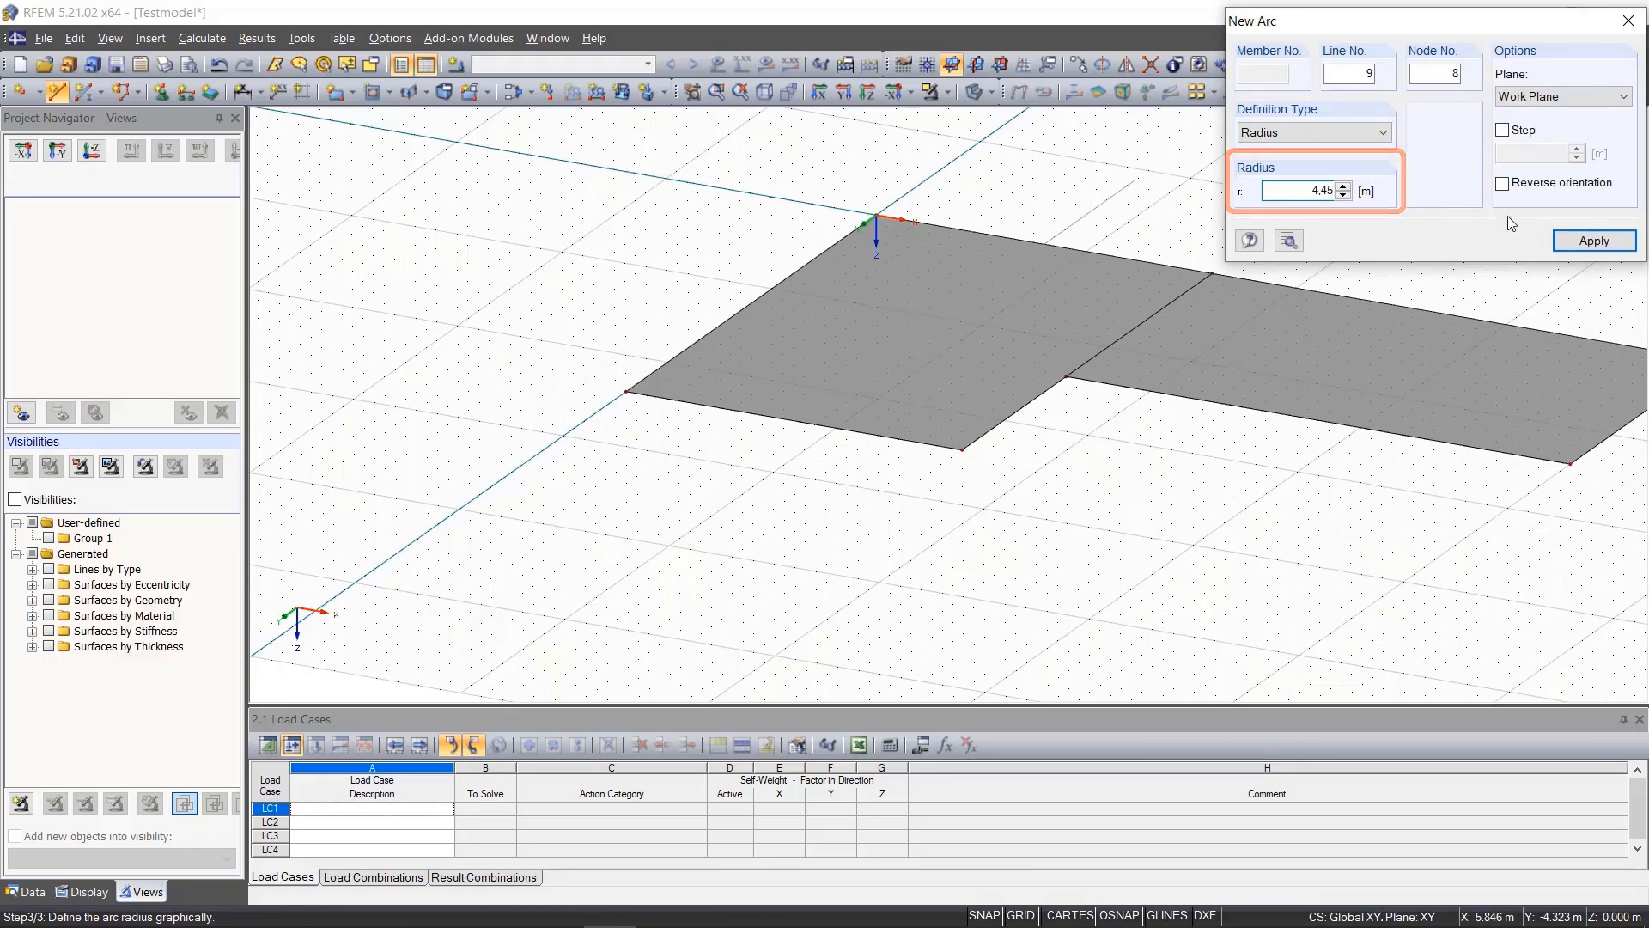
{"action": "left_click", "coordinate": [1577, 243]}
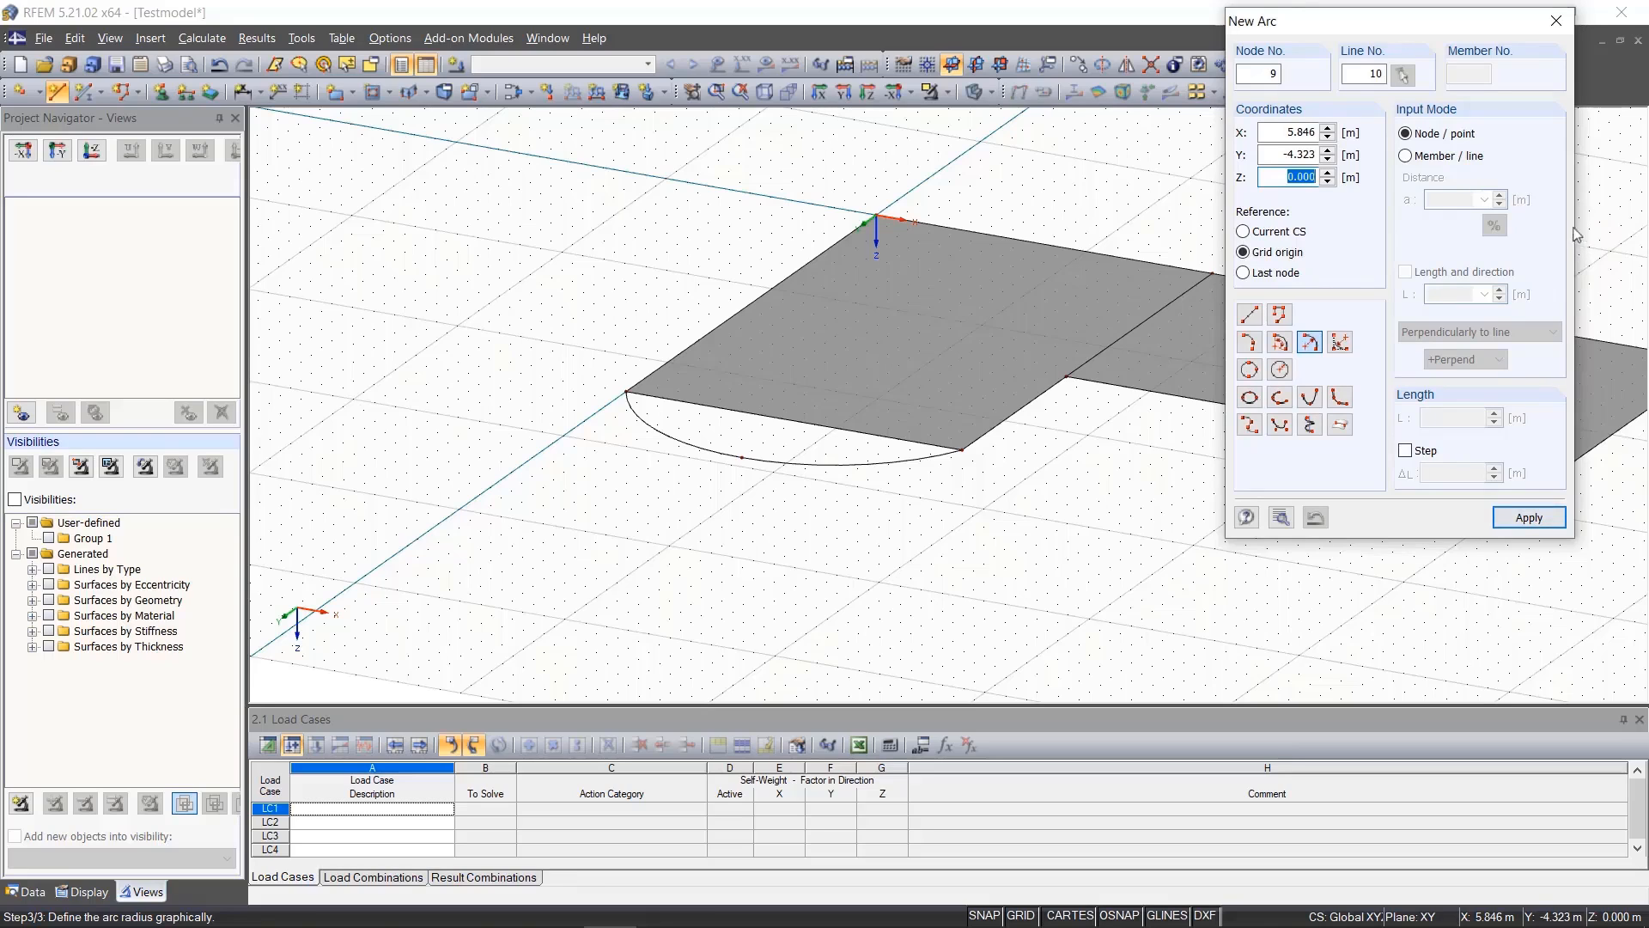
{"action": "left_click", "coordinate": [1558, 22]}
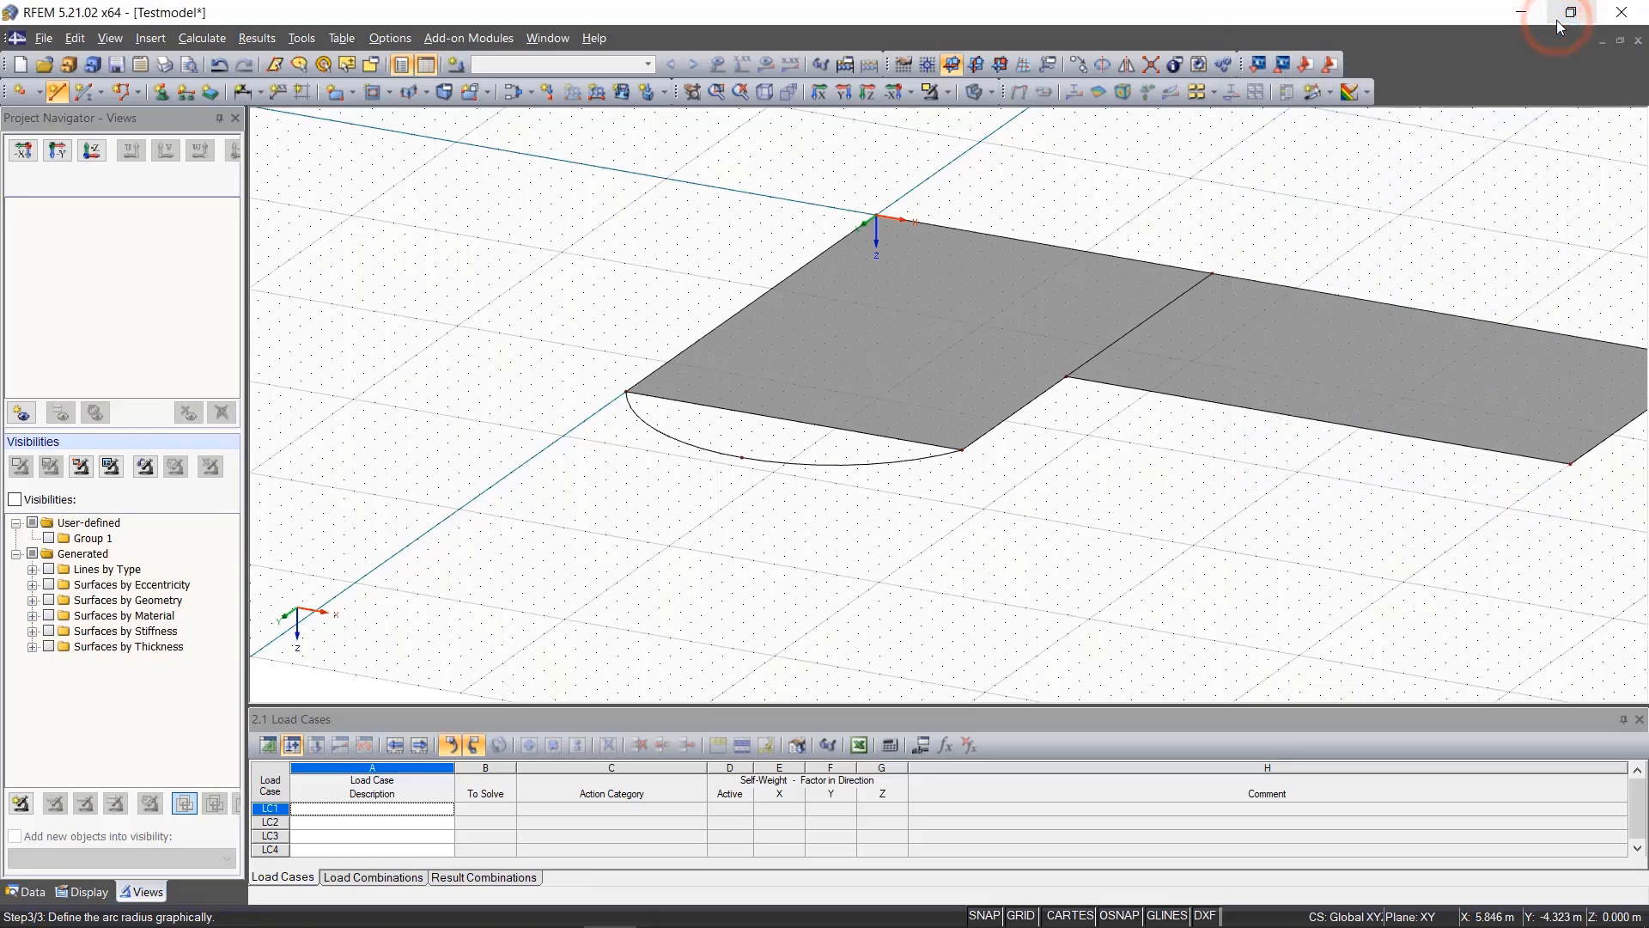
{"action": "scroll", "coordinate": [984, 301], "scroll_direction": "up", "scroll_amount": 4}
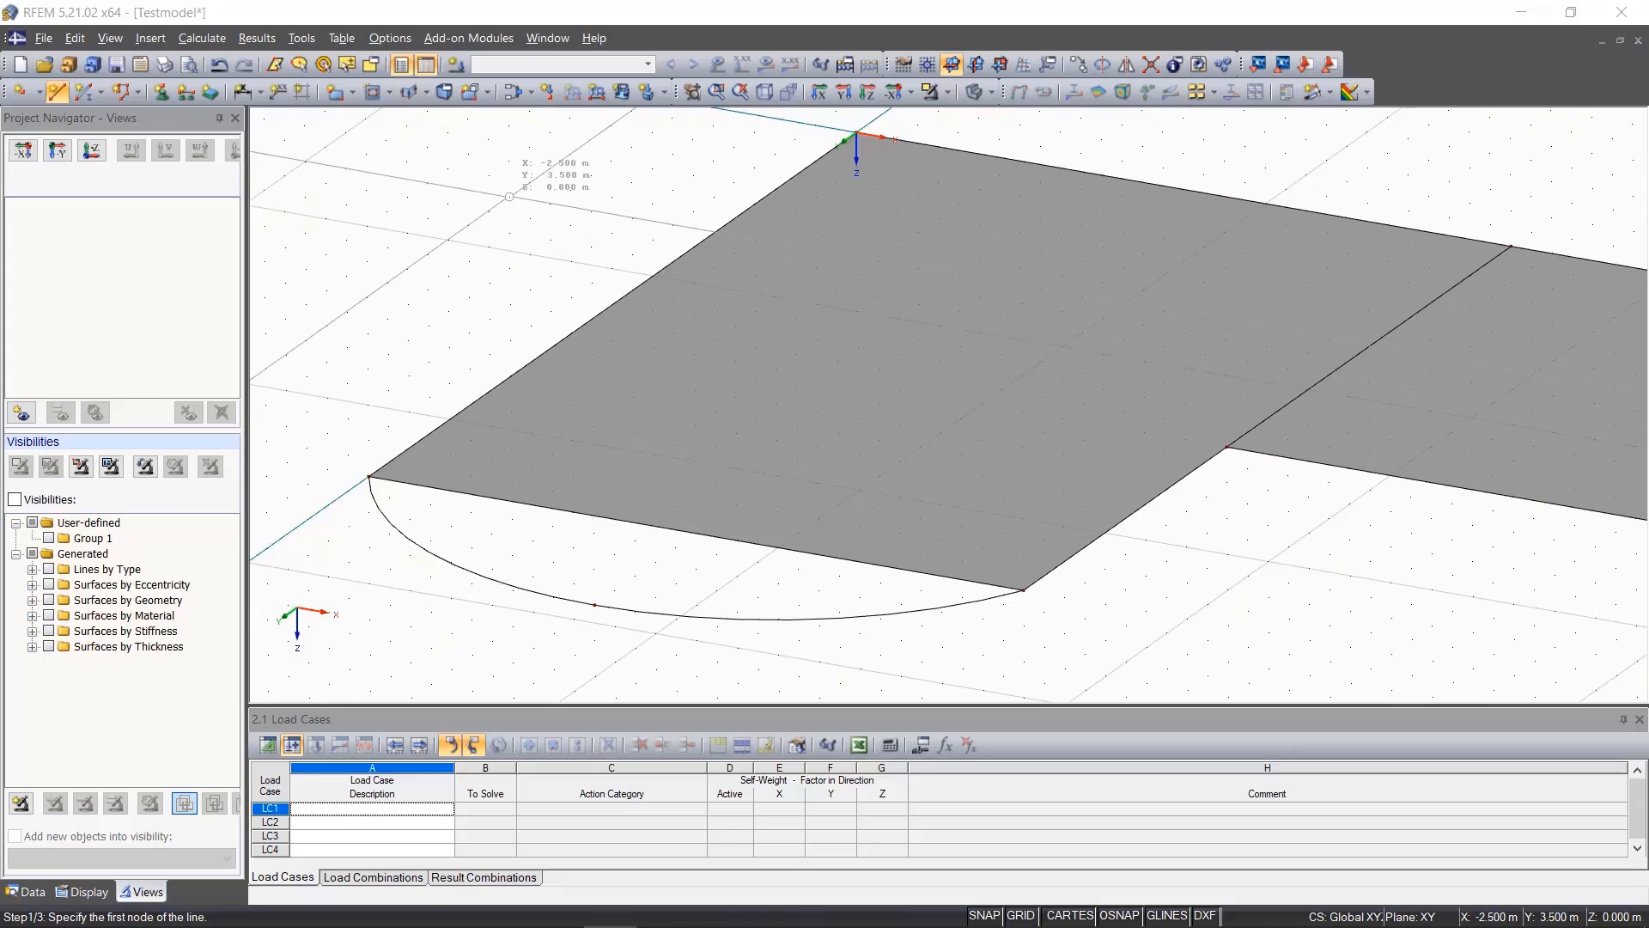
{"action": "right_click", "coordinate": [510, 197]}
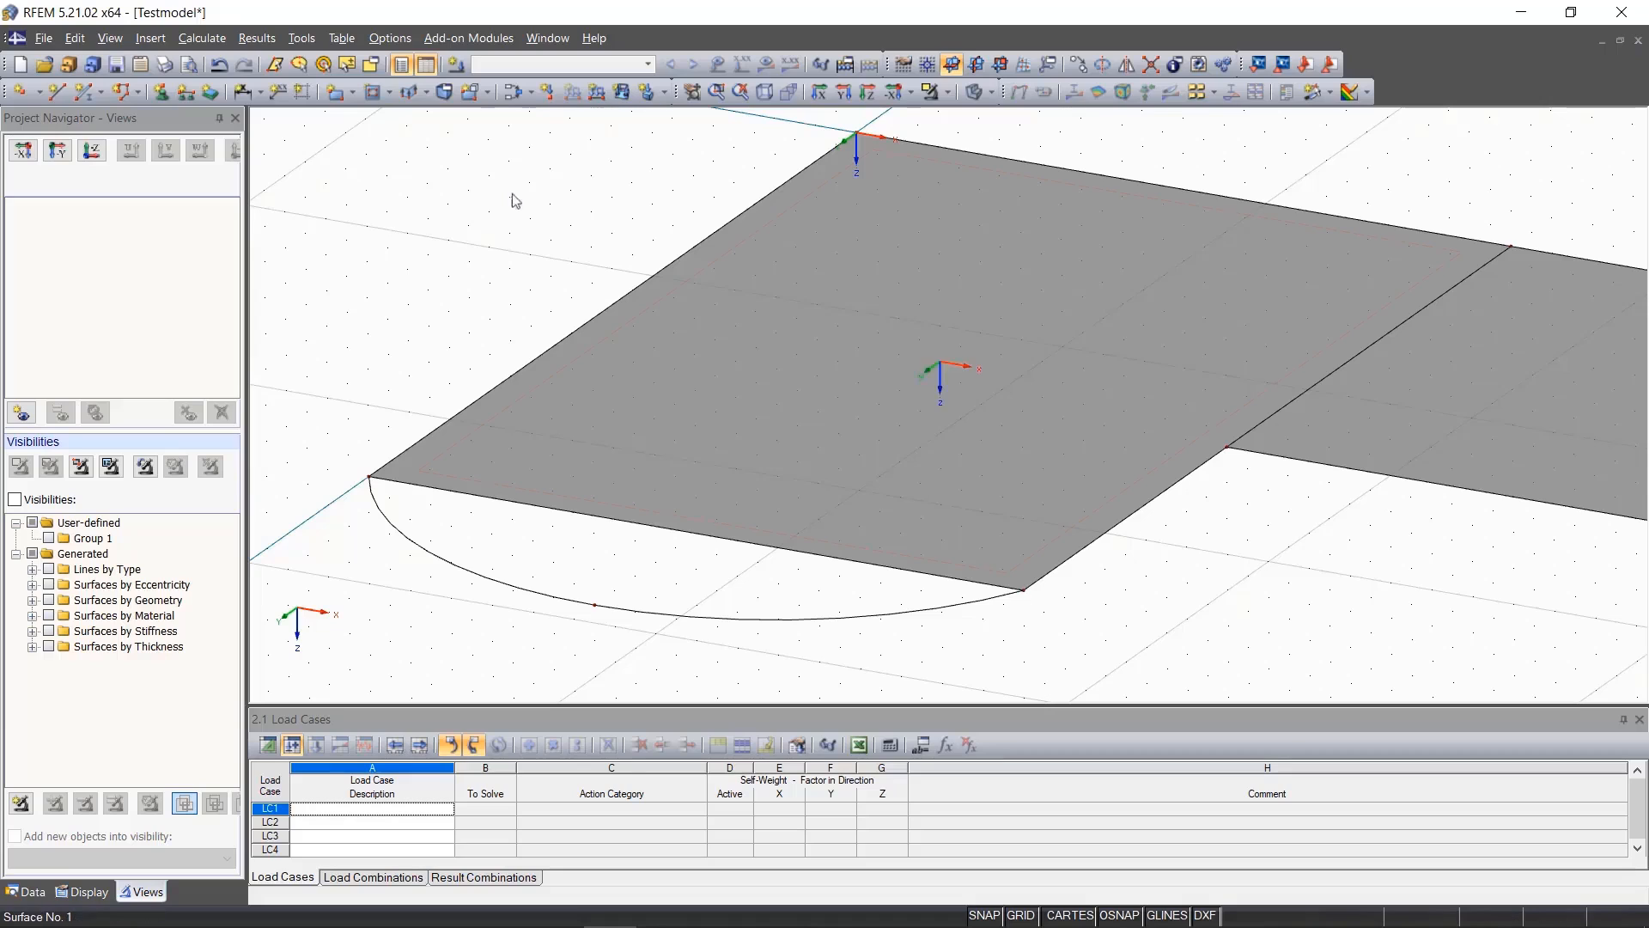
Delete the first rectangular surface and its straight edge line spanning the arc's two end points
{"action": "left_click", "coordinate": [873, 347]}
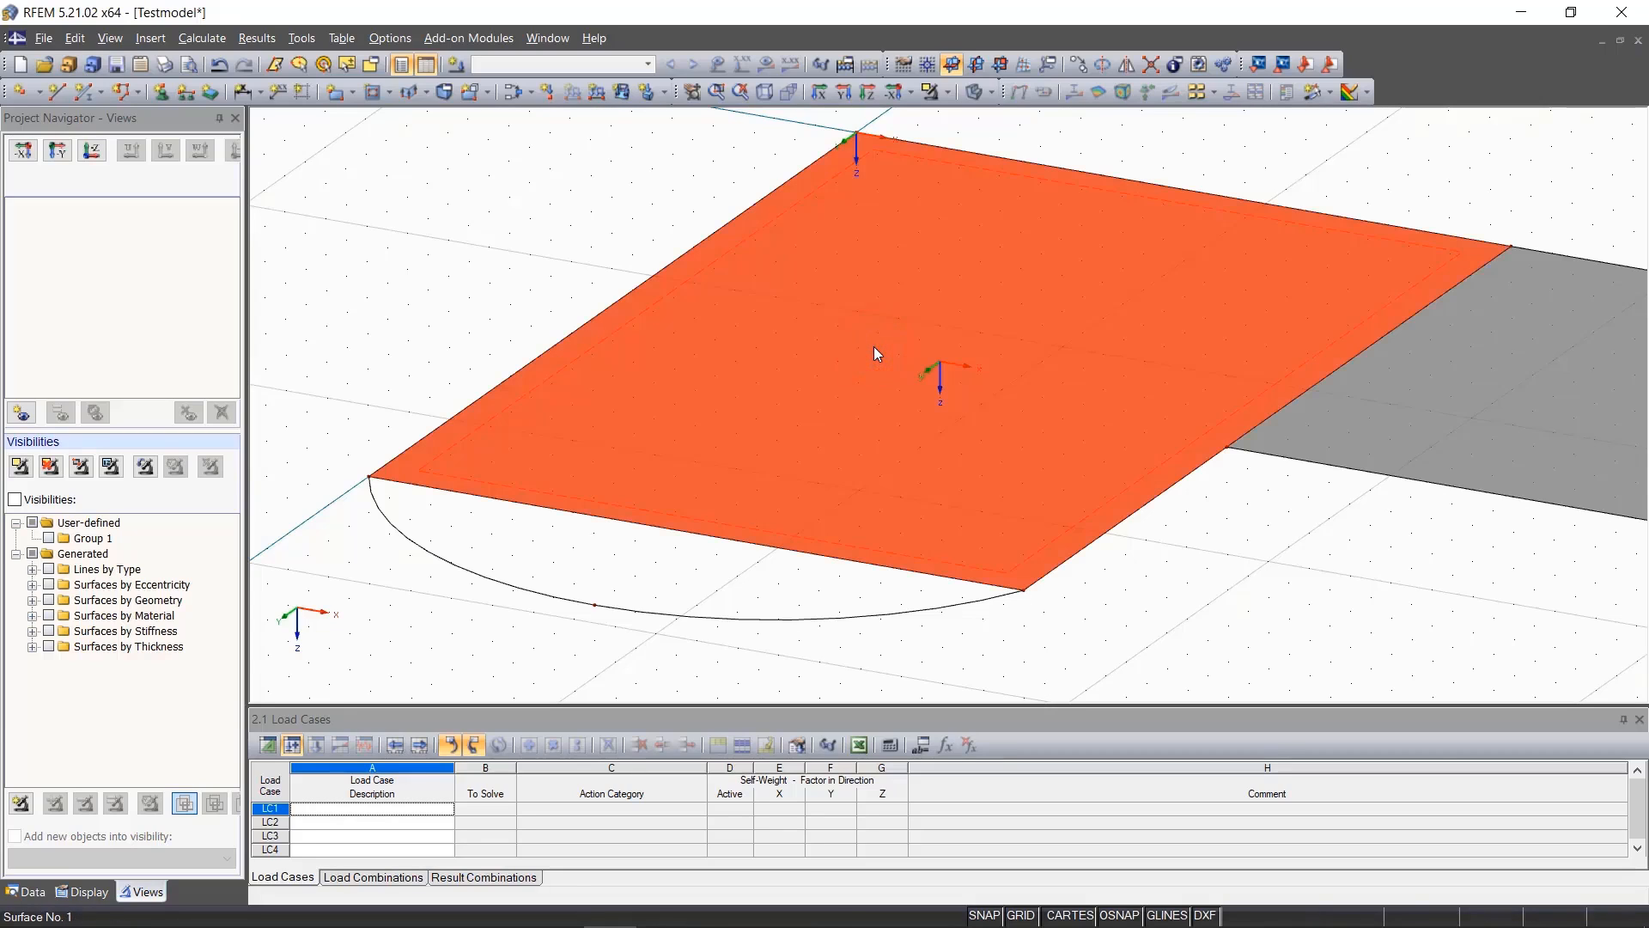
{"action": "key", "text": "Delete"}
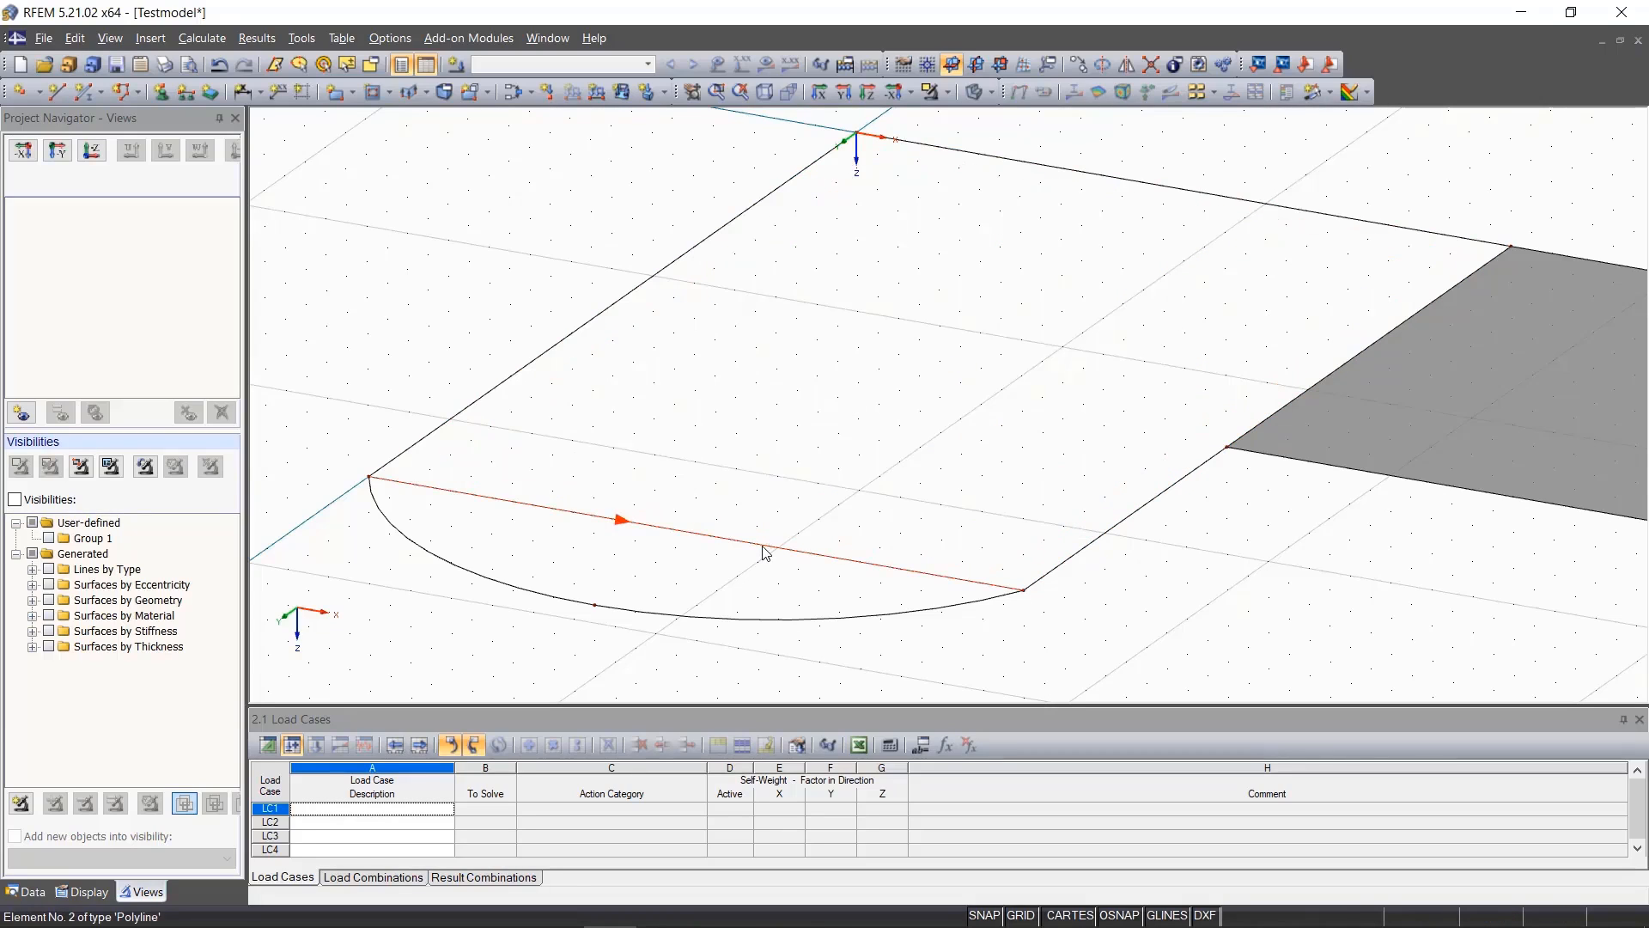
{"action": "left_click", "coordinate": [766, 551]}
{"action": "key", "text": "Delete"}
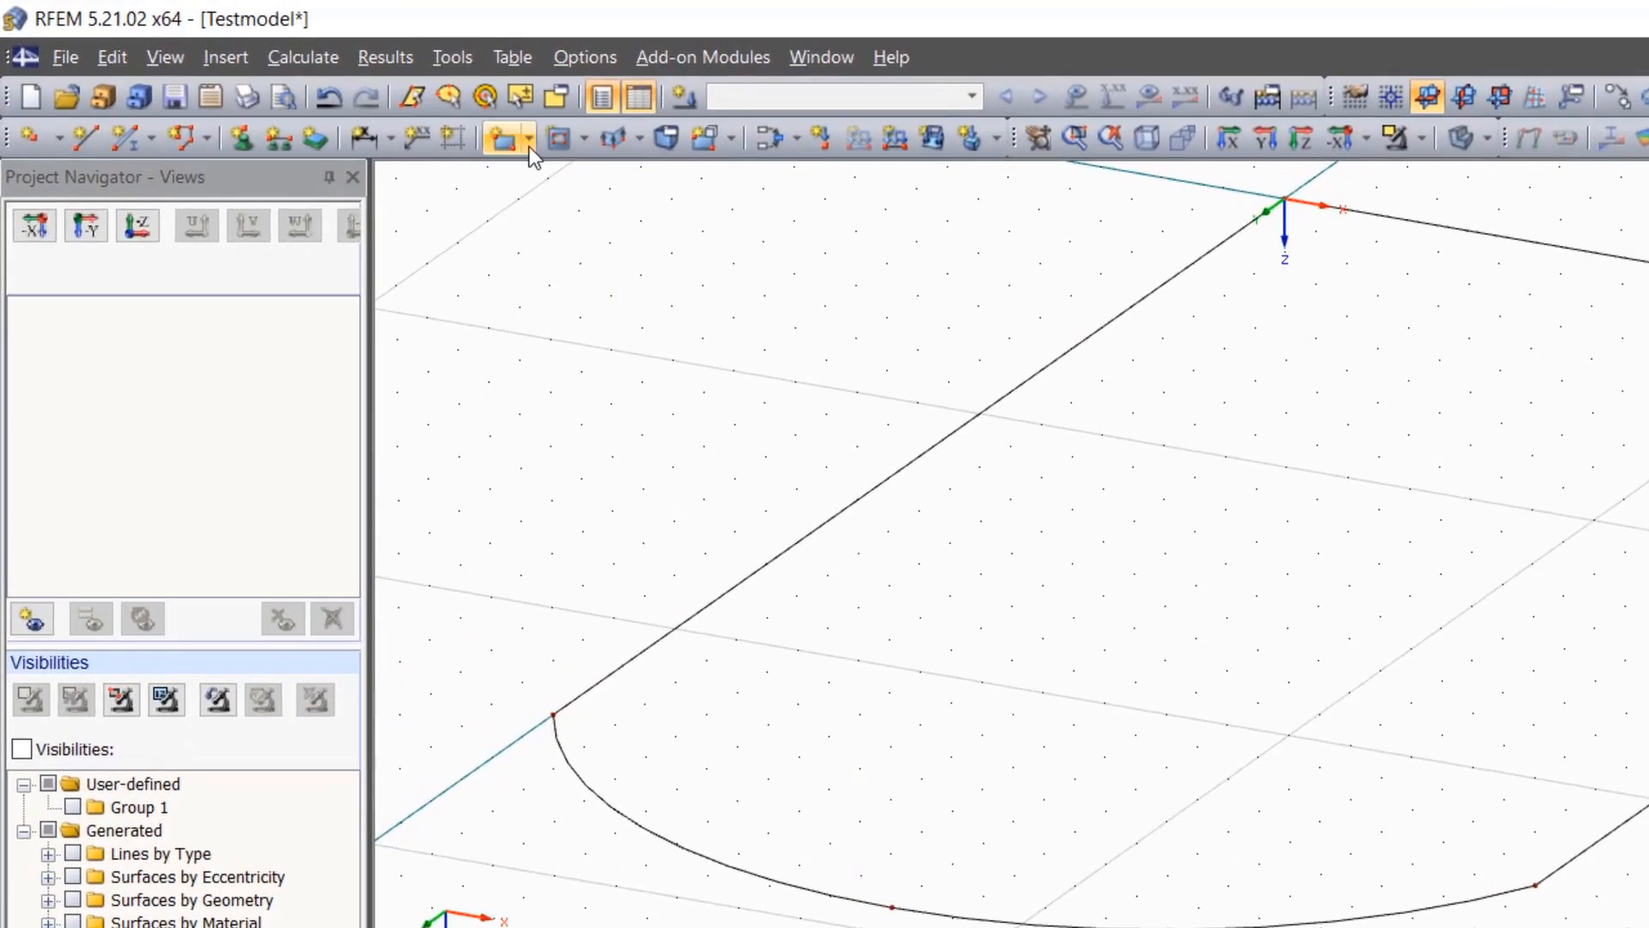
Create a 30 cm thick Concrete C30/37 surface by selecting boundary lines, enclosing the area formed by the arc and the remaining rectangle edges
{"action": "left_click", "coordinate": [529, 146]}
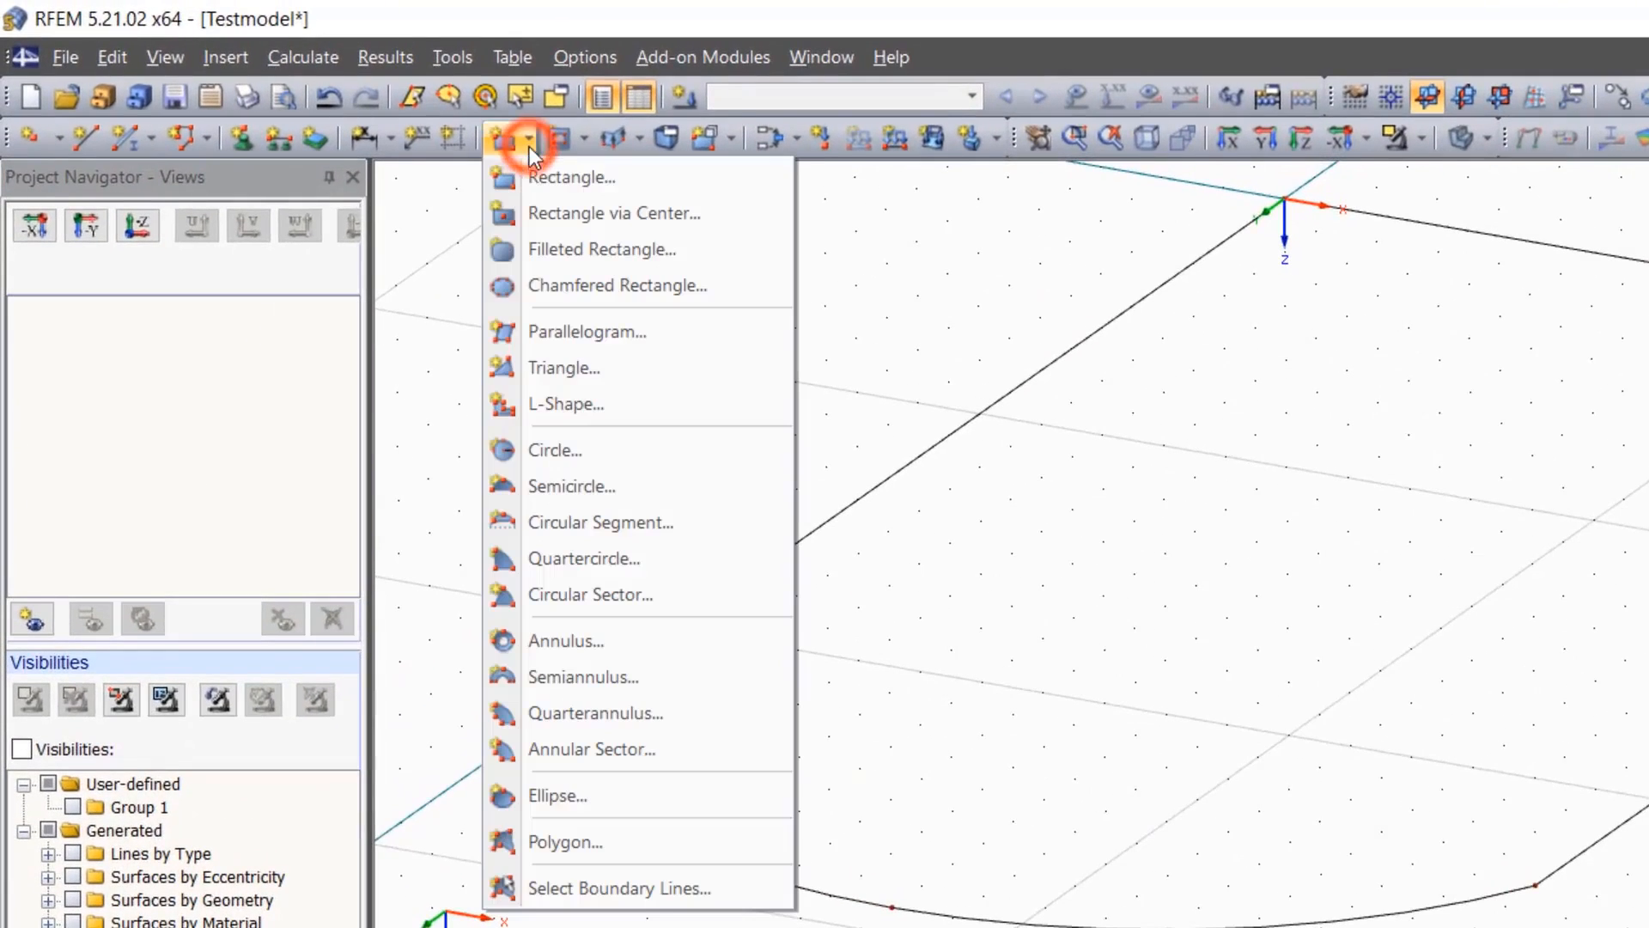
{"action": "left_click", "coordinate": [611, 886]}
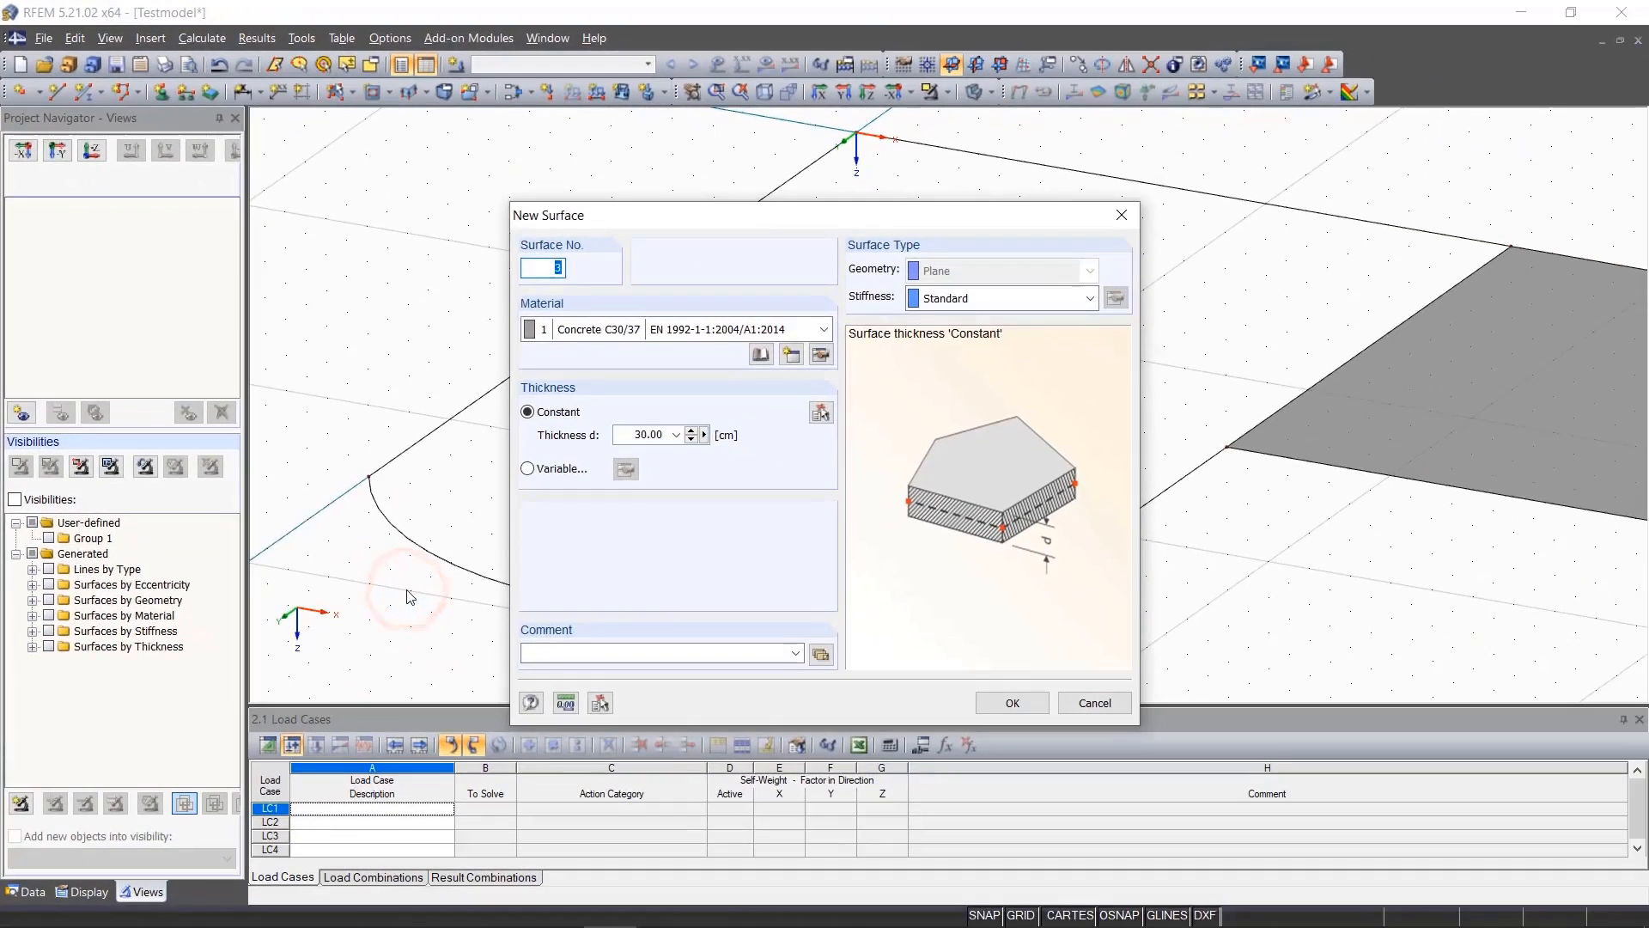
{"action": "left_click", "coordinate": [1026, 698]}
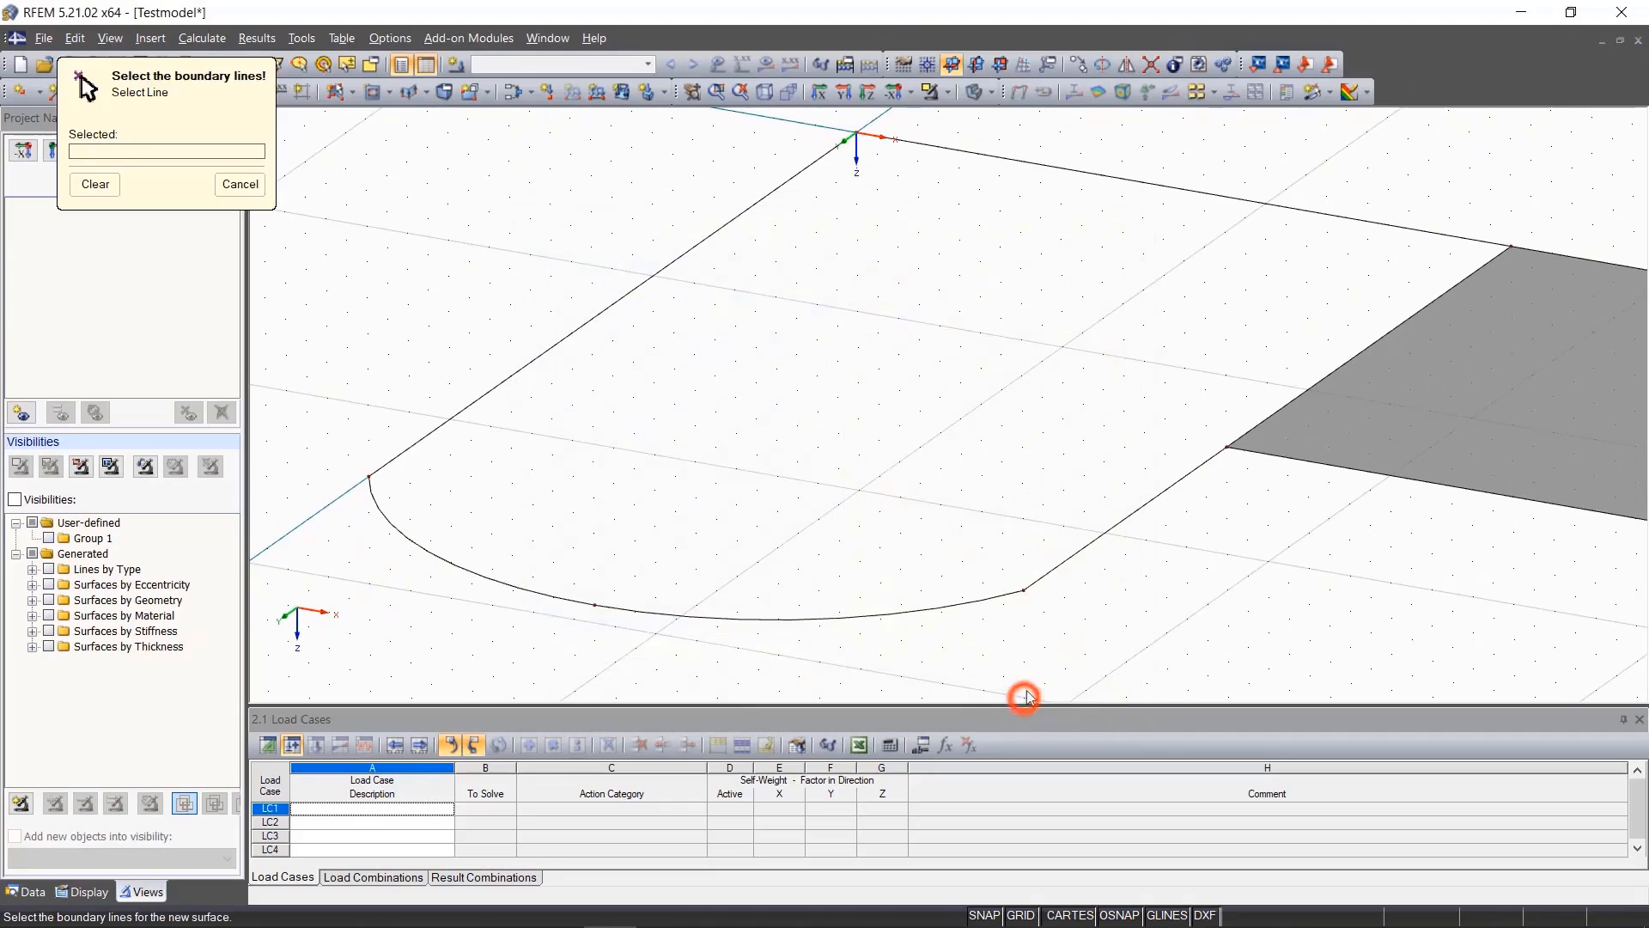
{"action": "left_click", "coordinate": [1067, 560]}
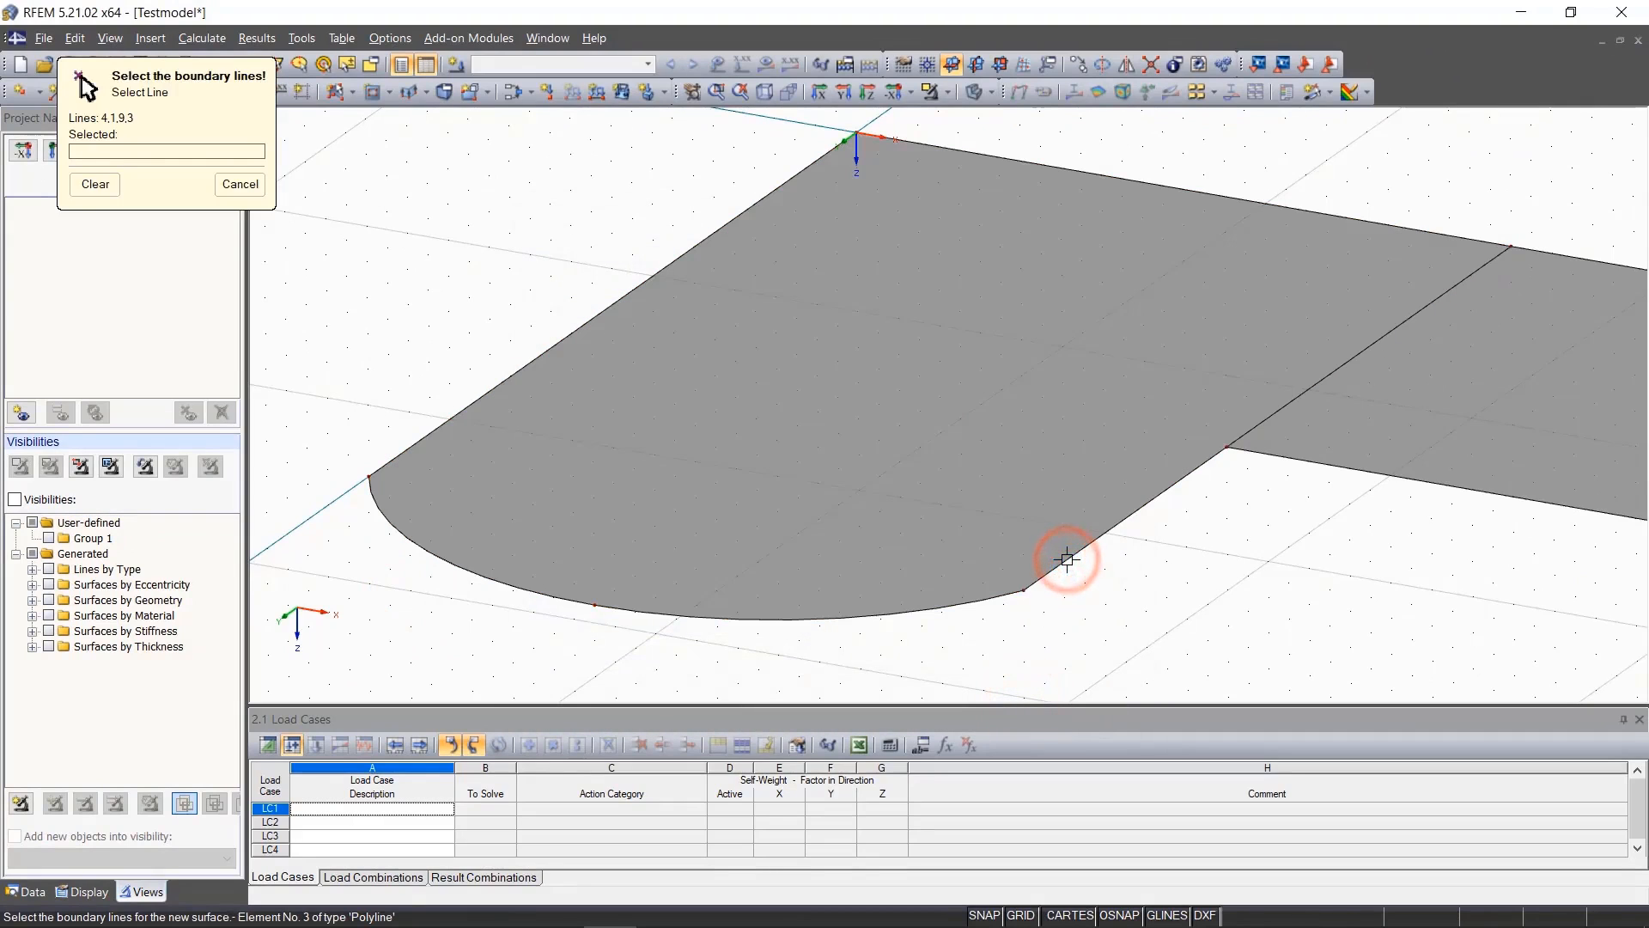
{"action": "right_click", "coordinate": [1132, 569]}
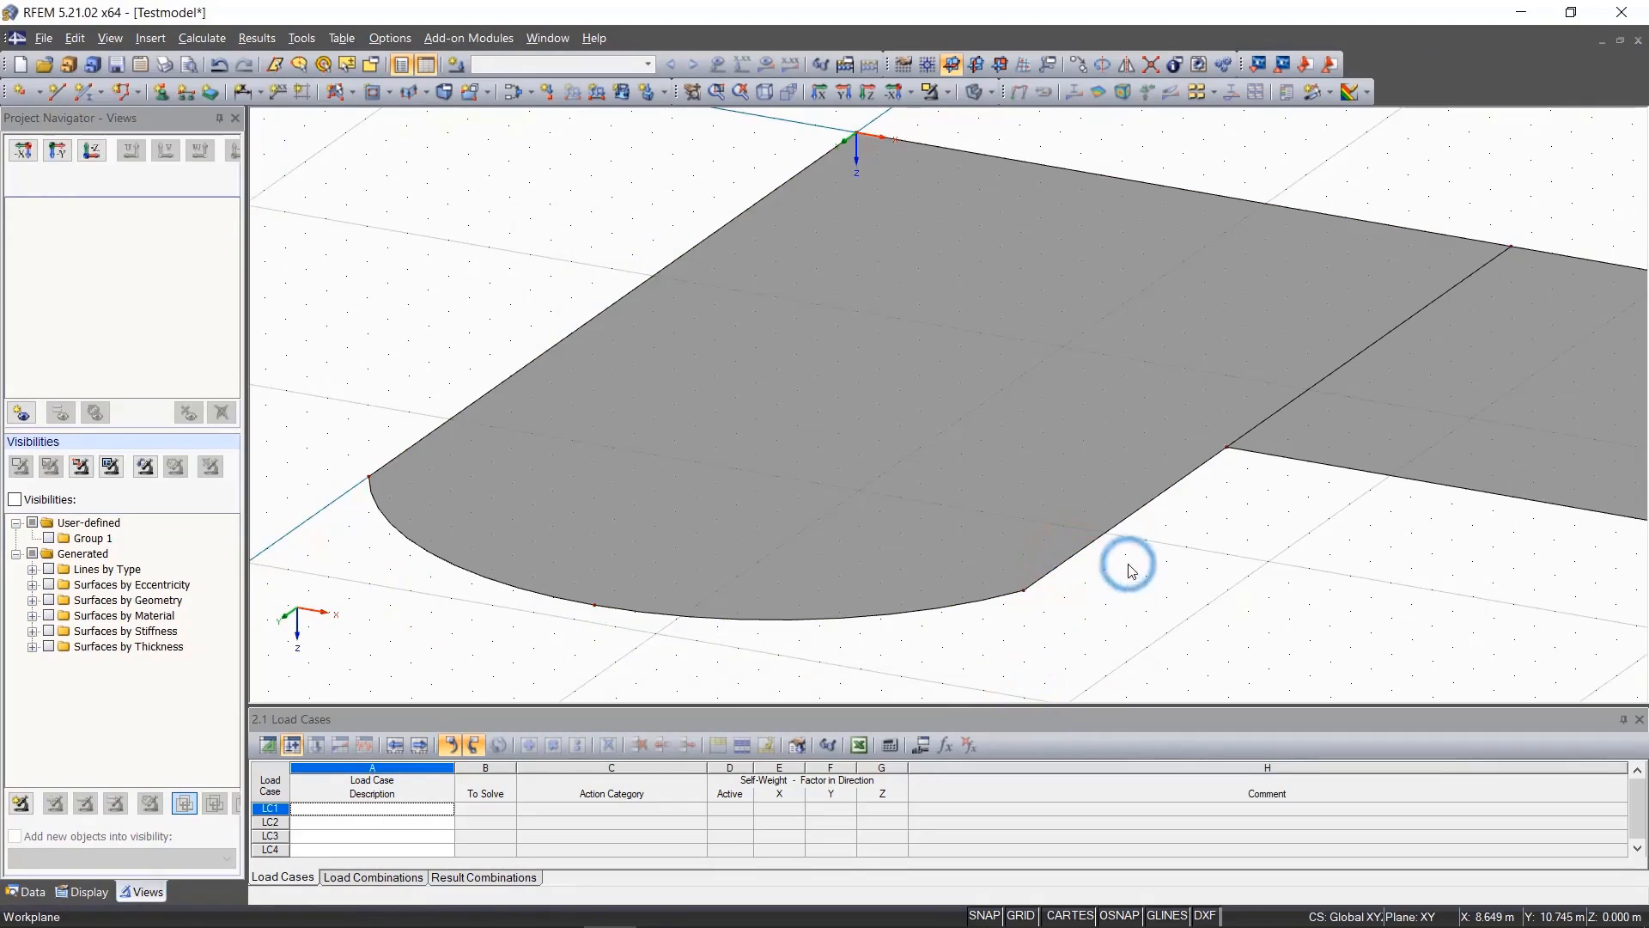